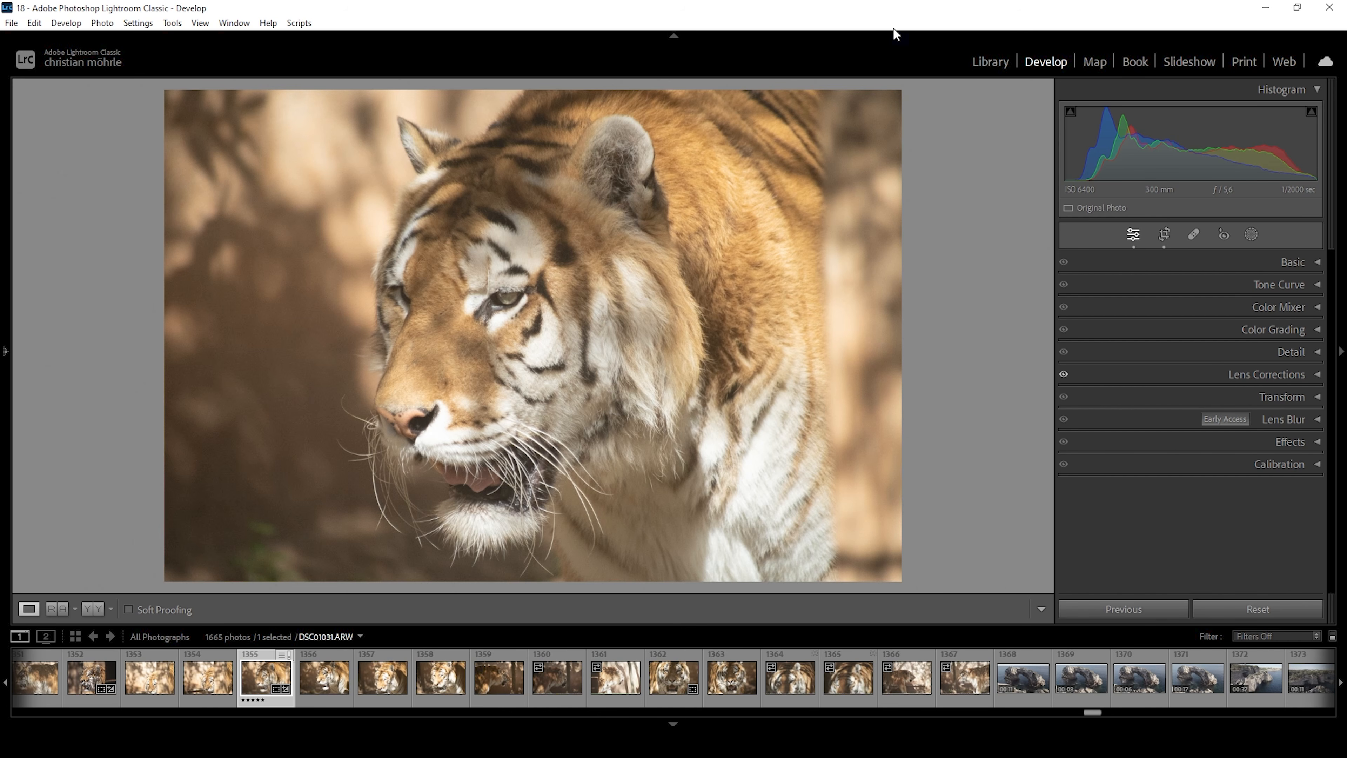
Step: Set the photo's Exposure to −0.52, Highlights to −87, Shadows to −54, Whites to +10 and Blacks to −22
left_click(1288, 263)
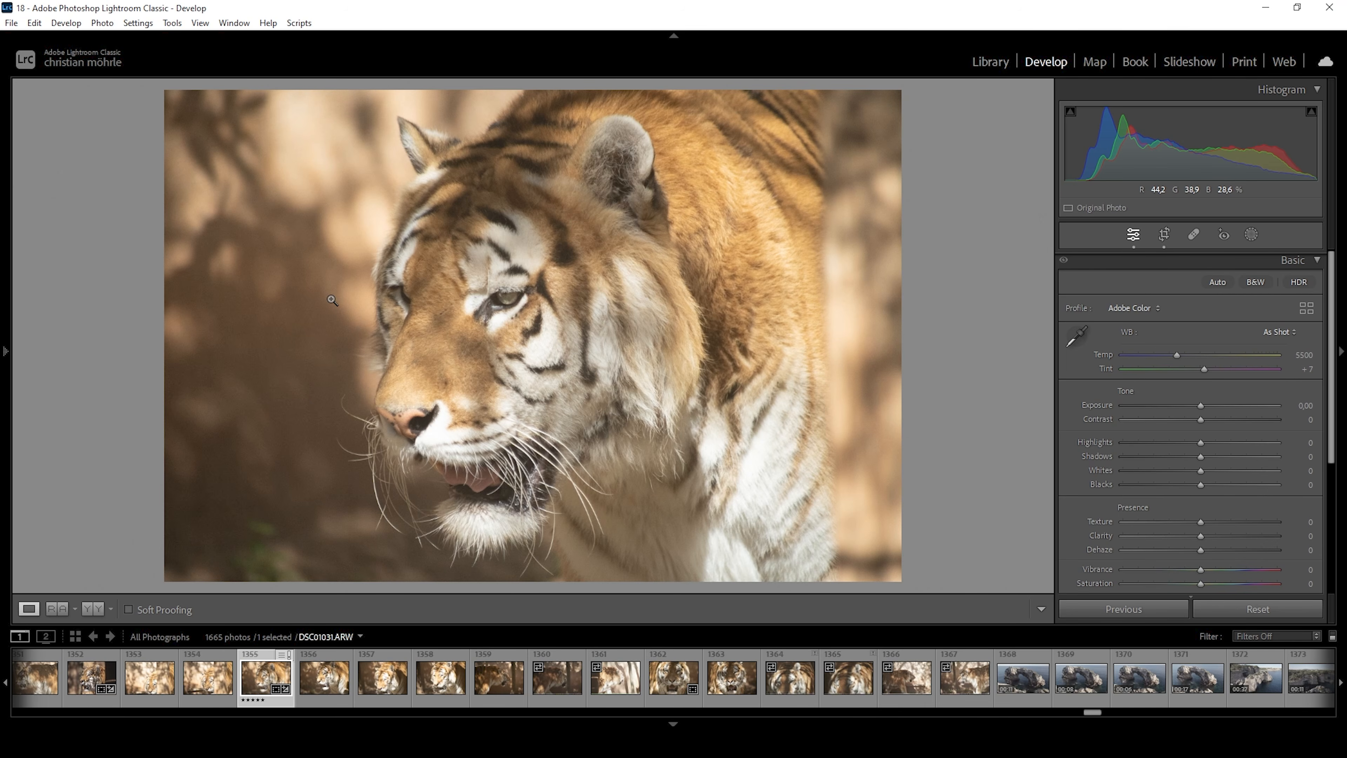
left_click_drag(1201, 406, 1192, 406)
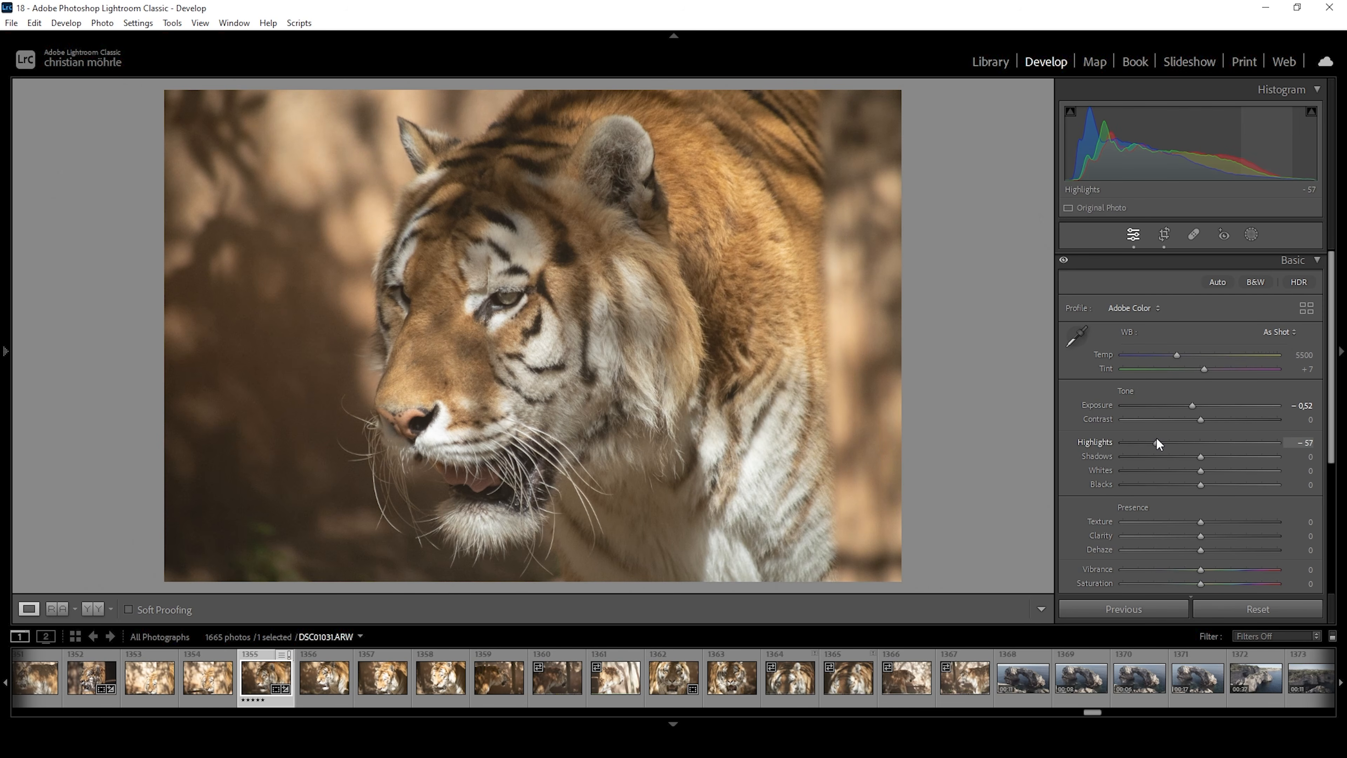
left_click_drag(1154, 439, 1132, 439)
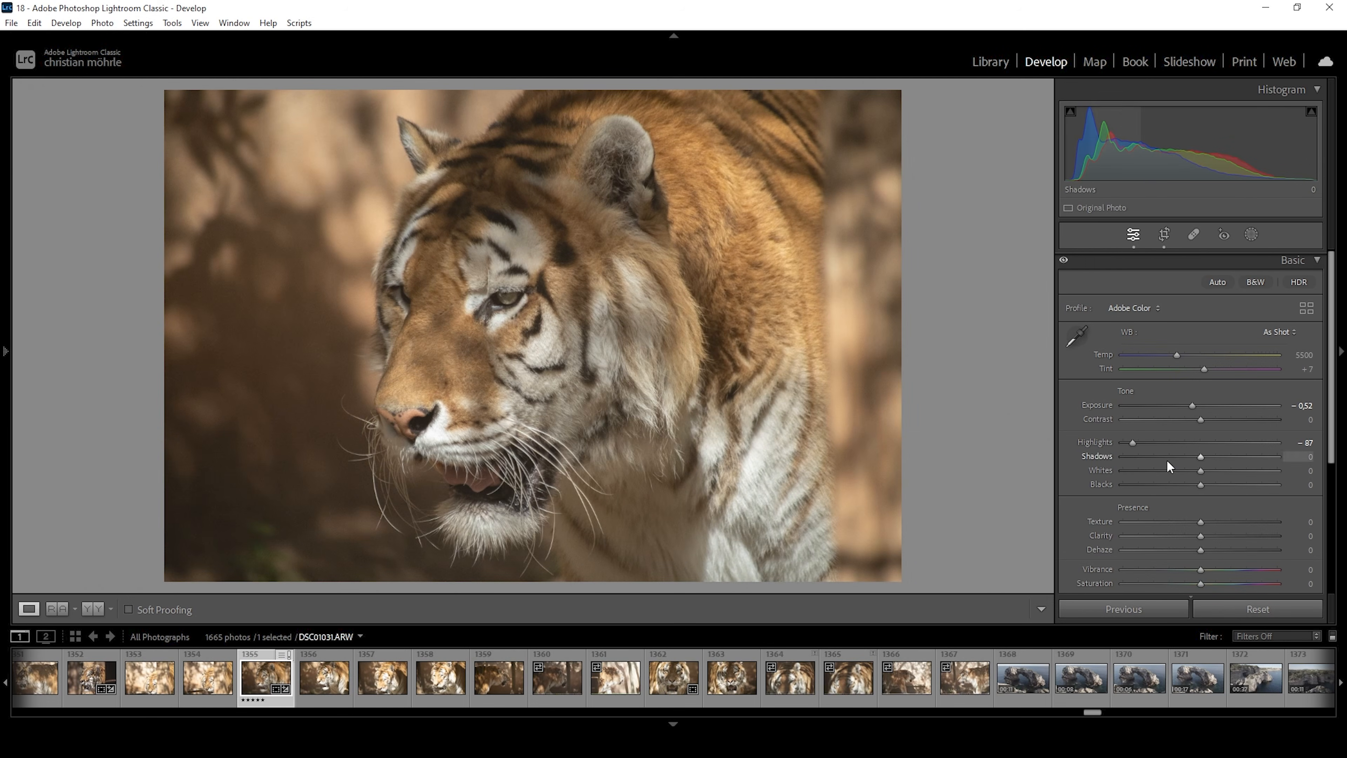
left_click_drag(1198, 456, 1180, 455)
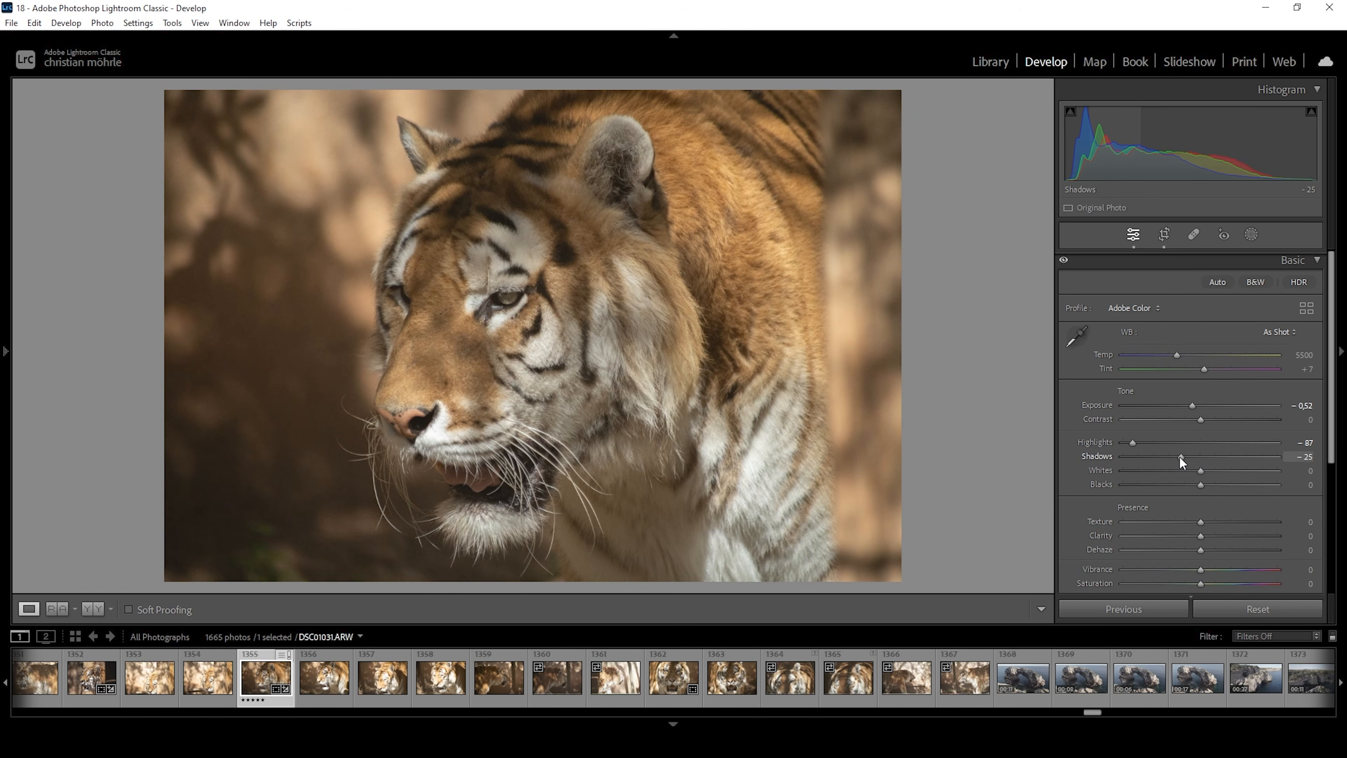
scroll(1178, 456, "down", 6)
left_click_drag(1200, 484, 1181, 484)
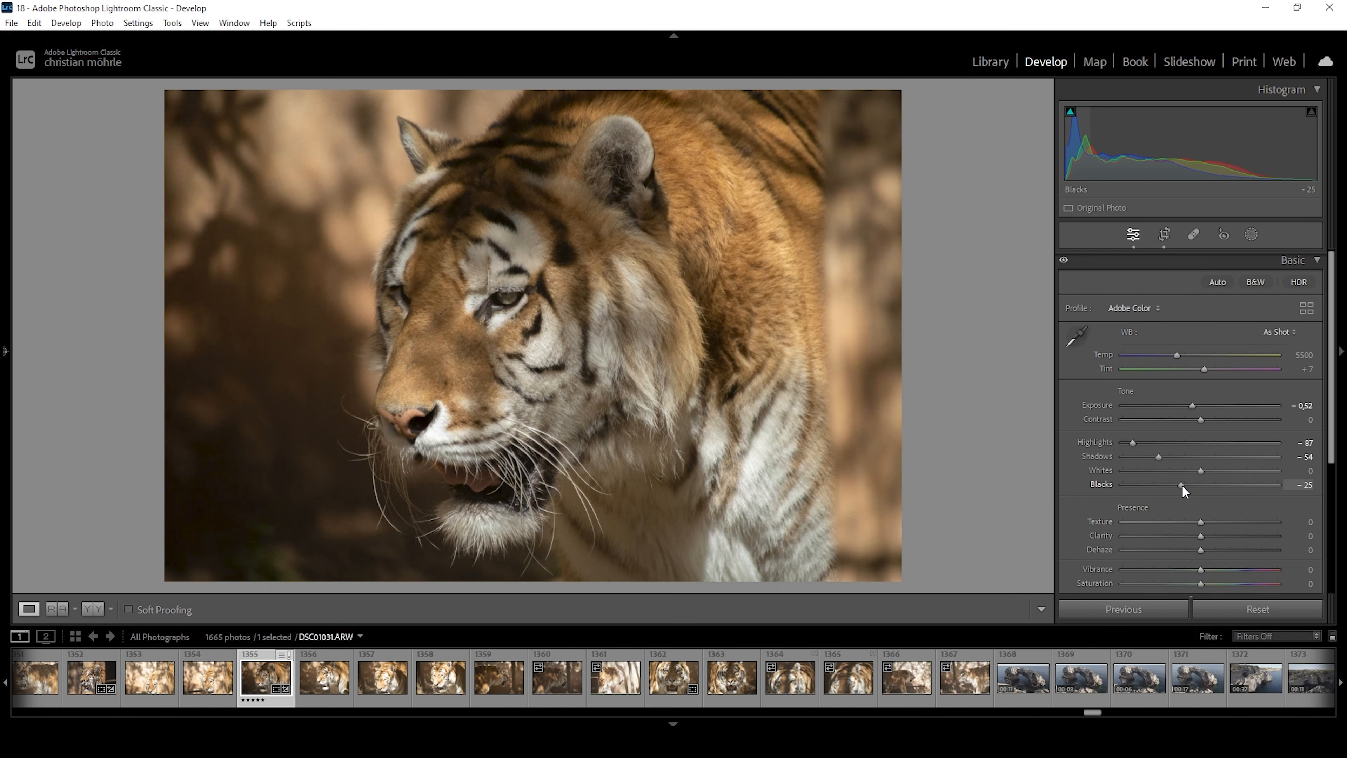
left_click_drag(1183, 488, 1185, 494)
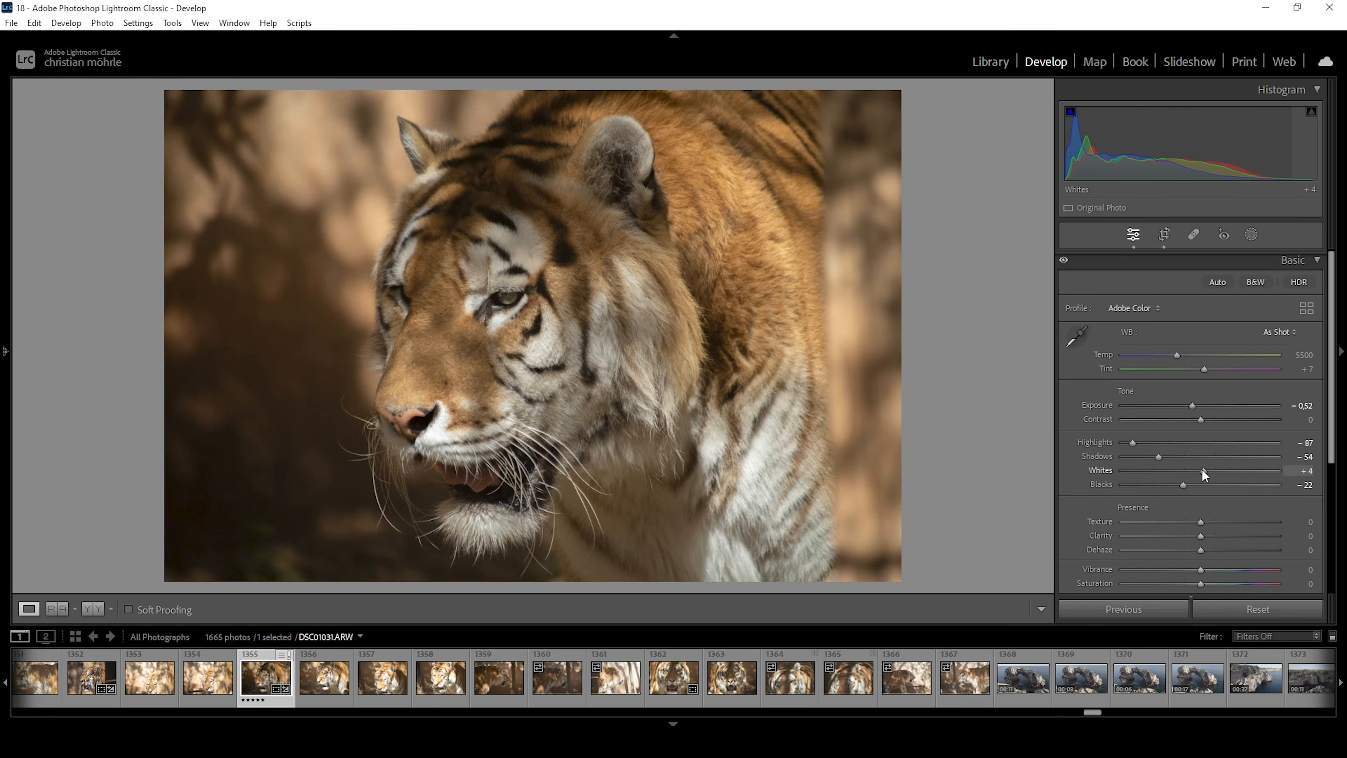
left_click_drag(1205, 470, 1205, 468)
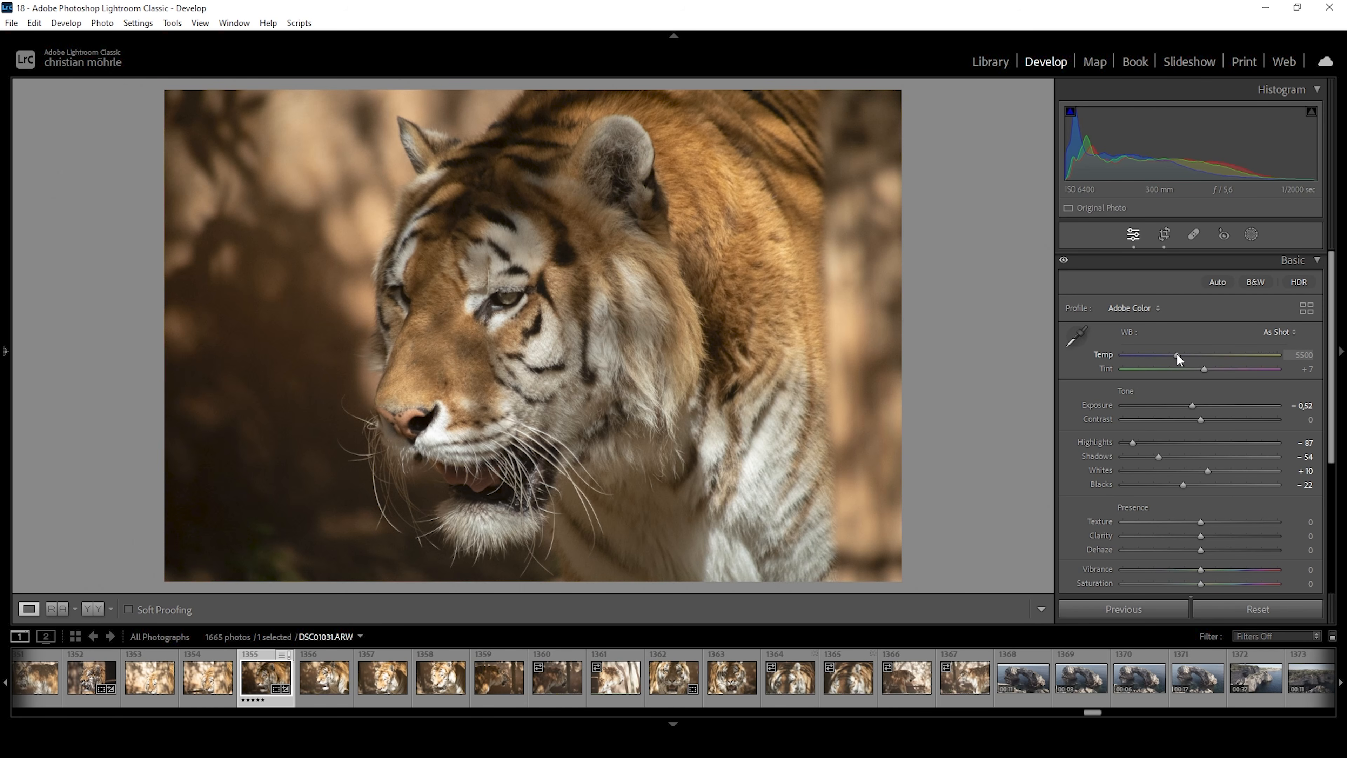
Step: Set the photo's Temp to 5937, Texture to +8, Clarity and Dehaze to +4, and Vibrance to −10
left_click_drag(1177, 355, 1184, 354)
left_click_drag(1201, 522, 1207, 520)
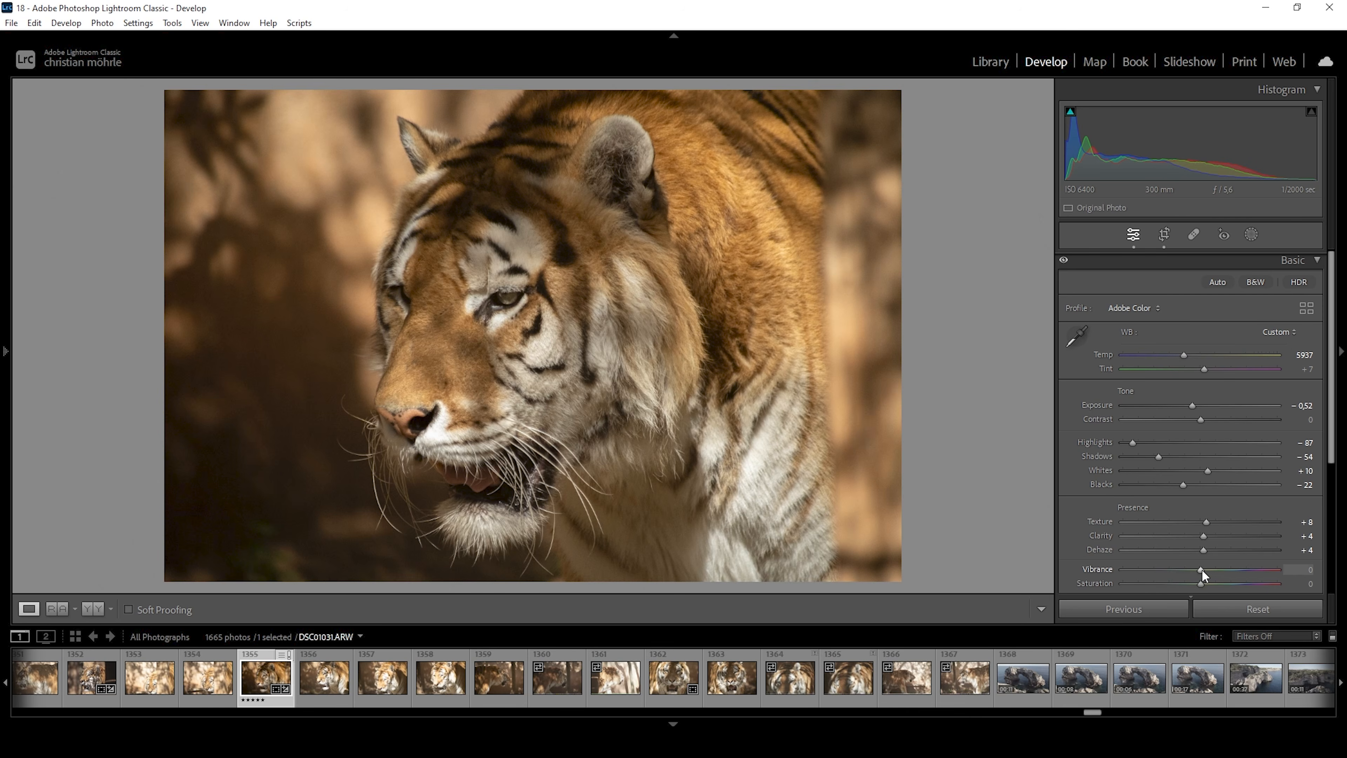
left_click_drag(1197, 570, 1194, 570)
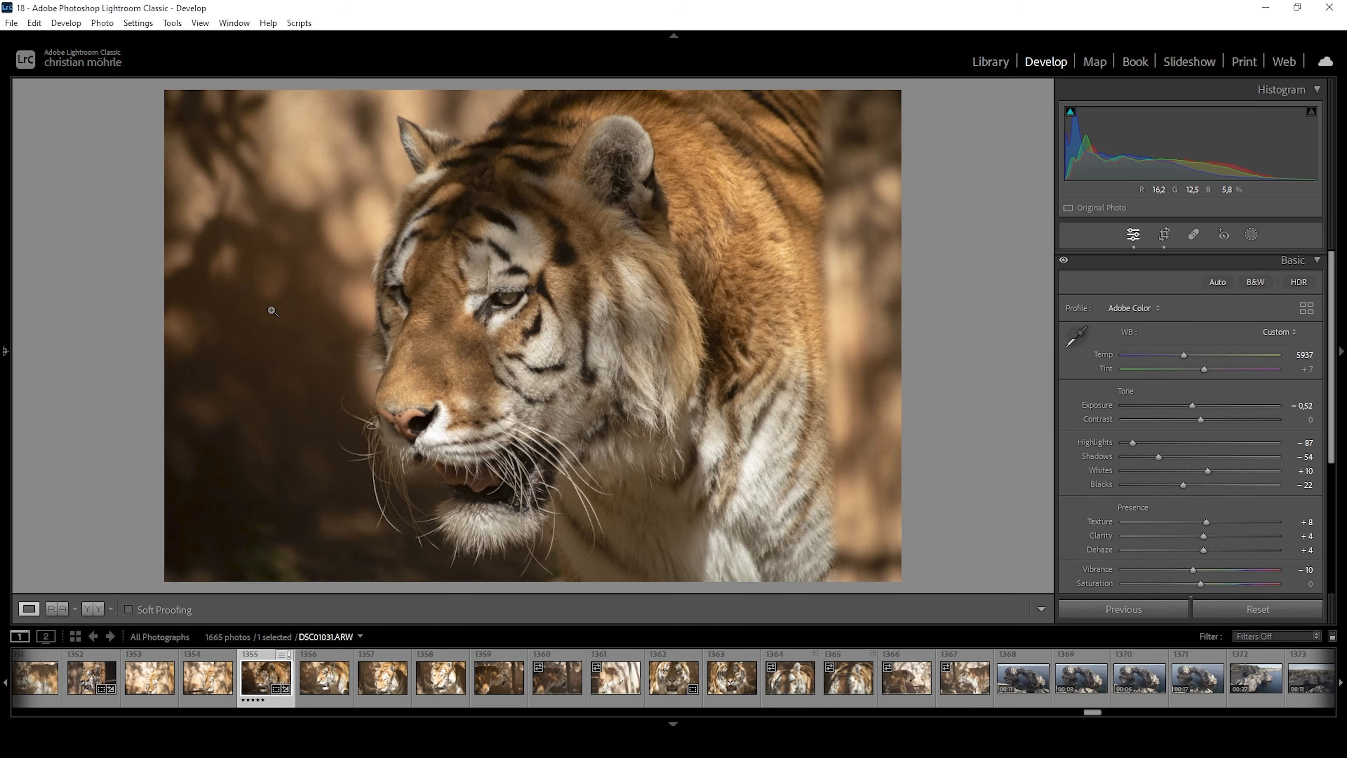
Step: Create a background mask and intersect it with a second background selection
left_click(1252, 235)
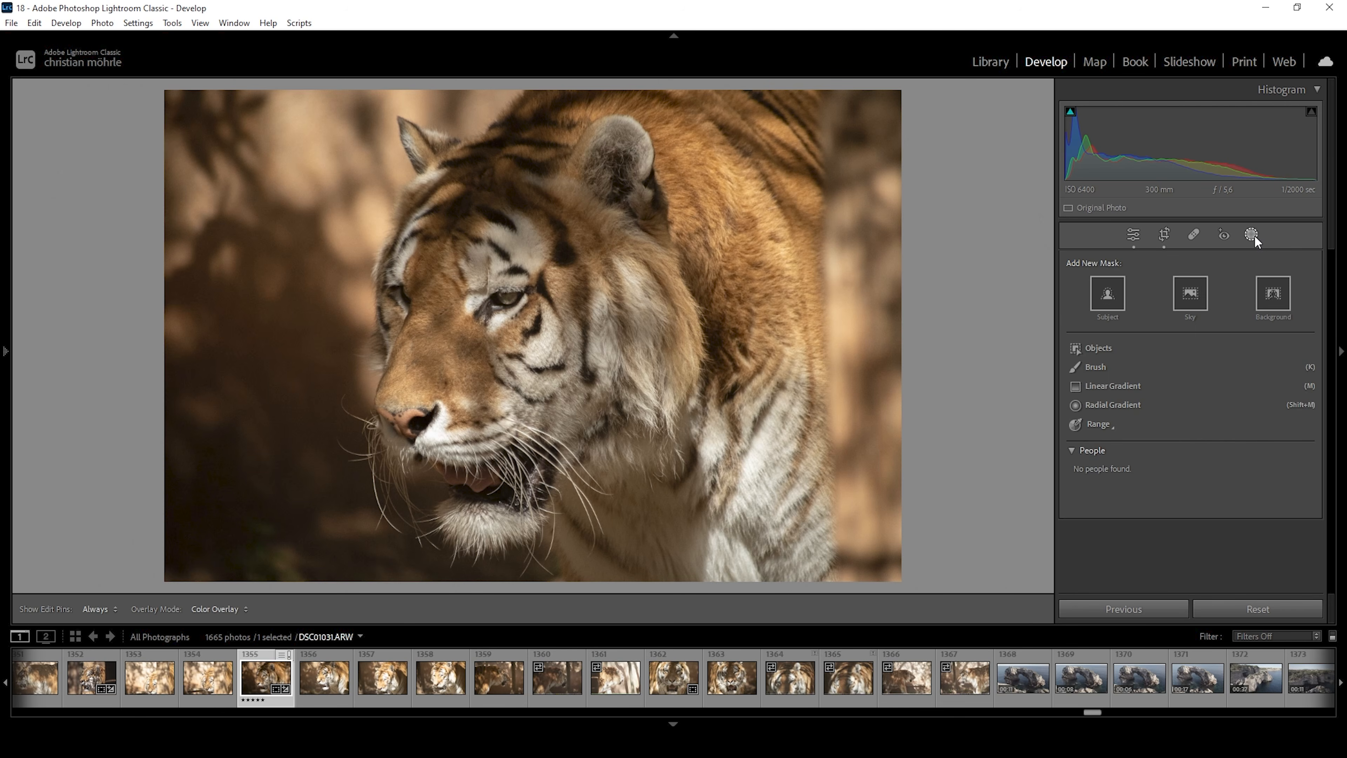
left_click(1272, 295)
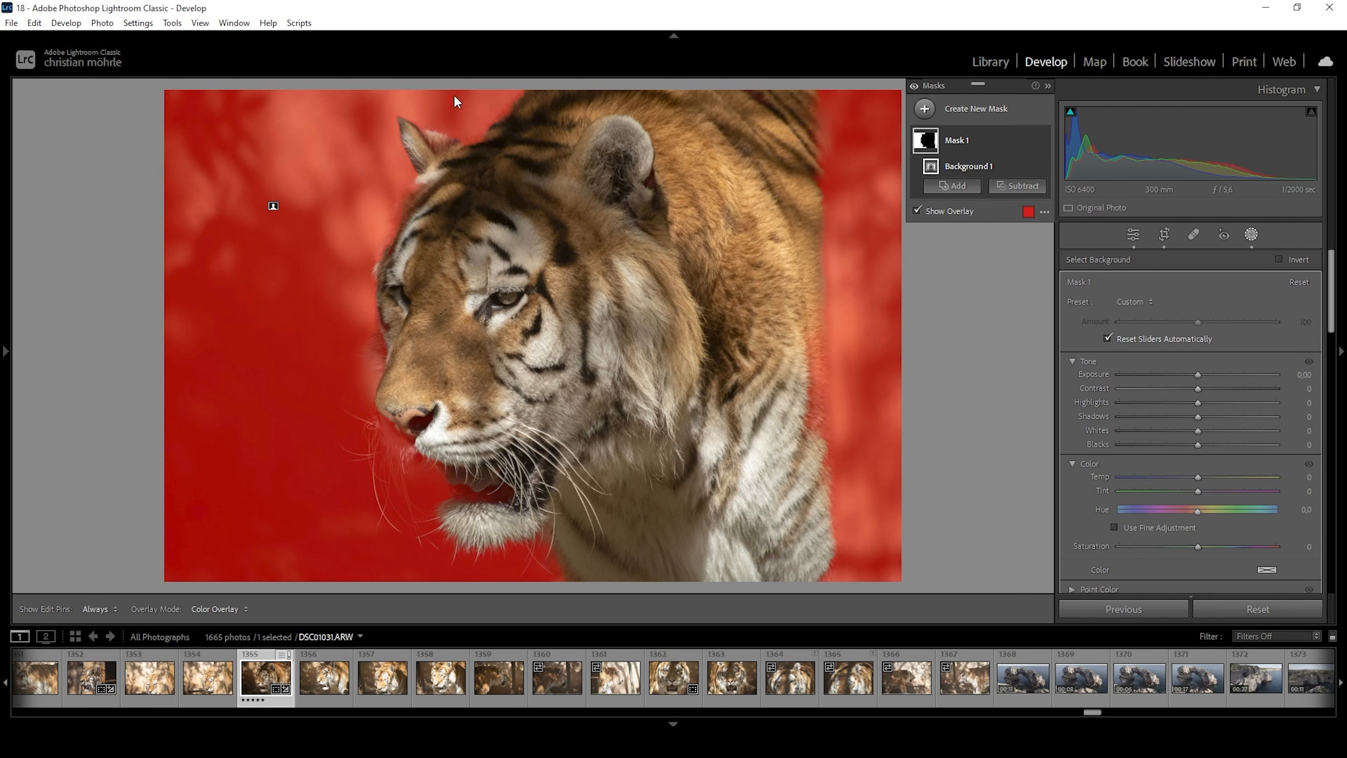
left_click(1029, 141)
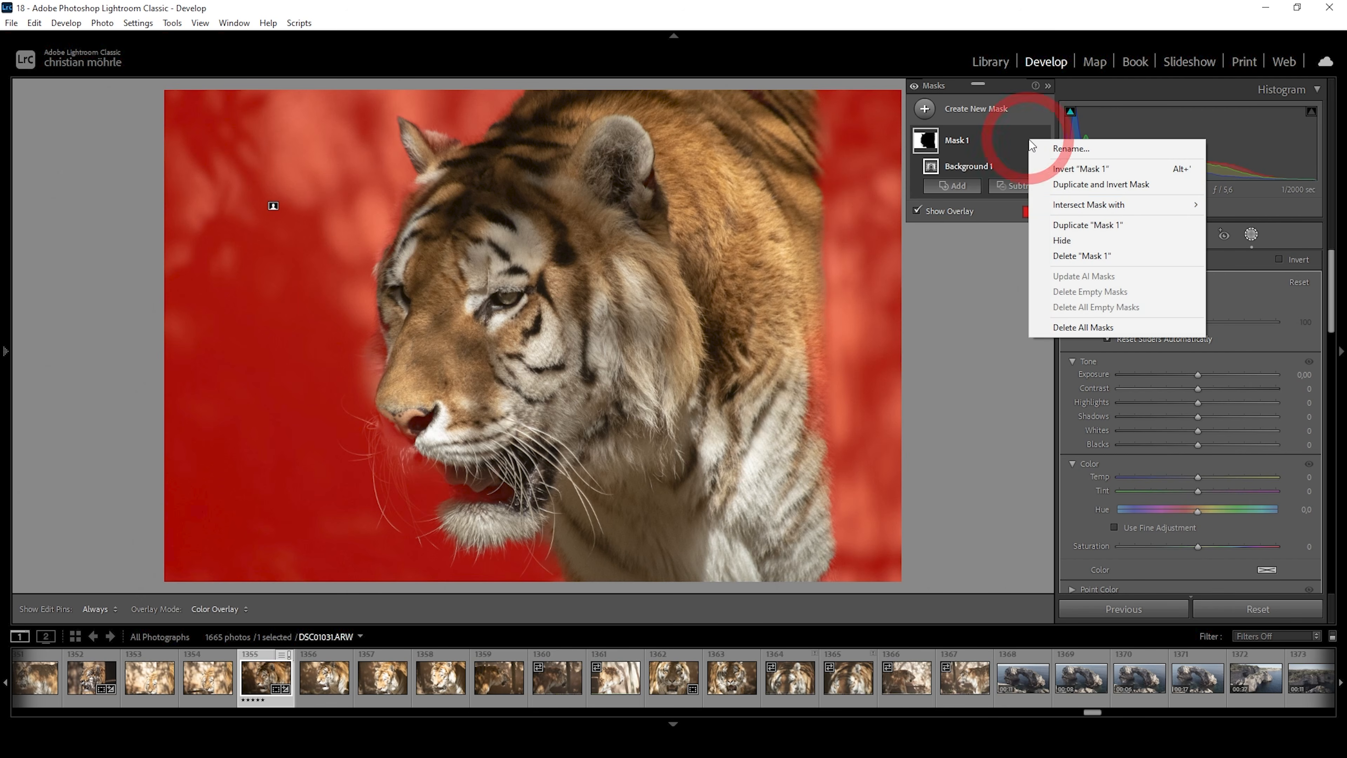
mouse_move(1075, 212)
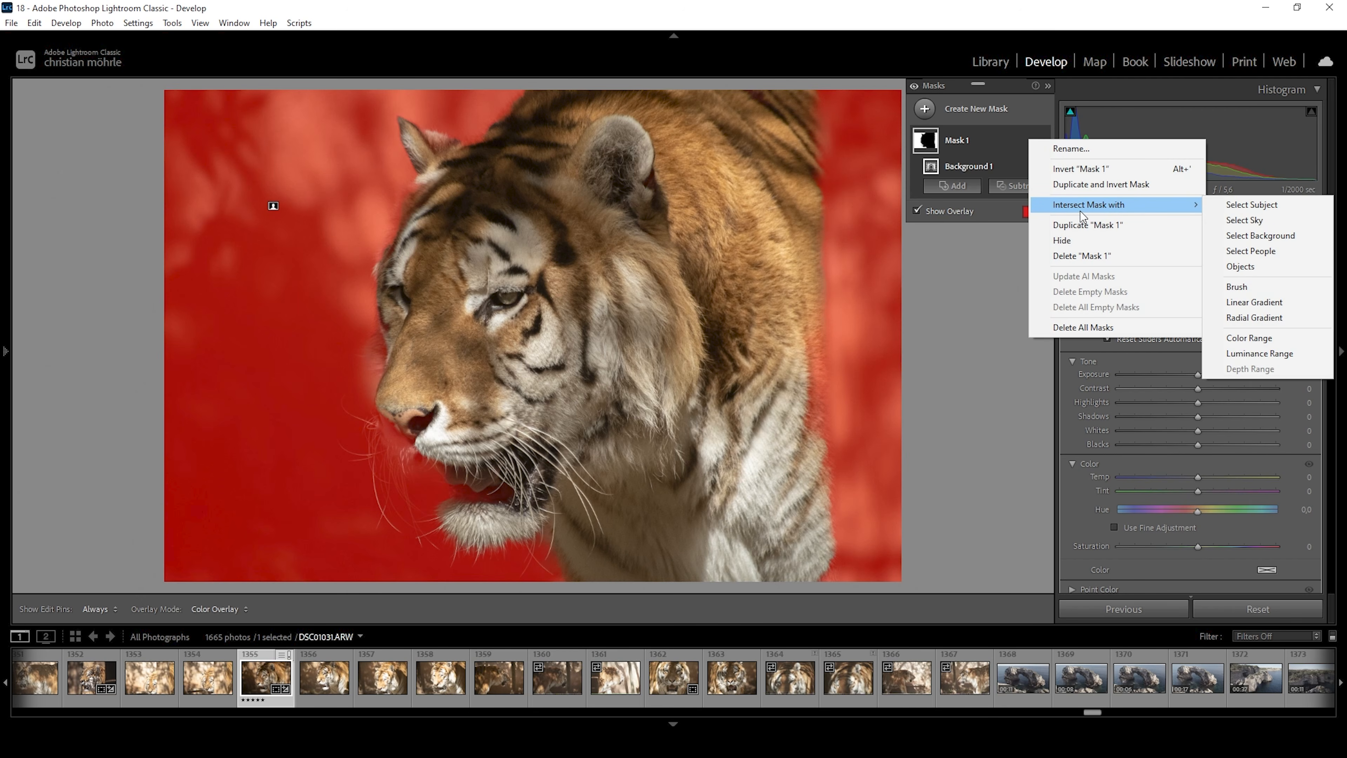
left_click(1280, 237)
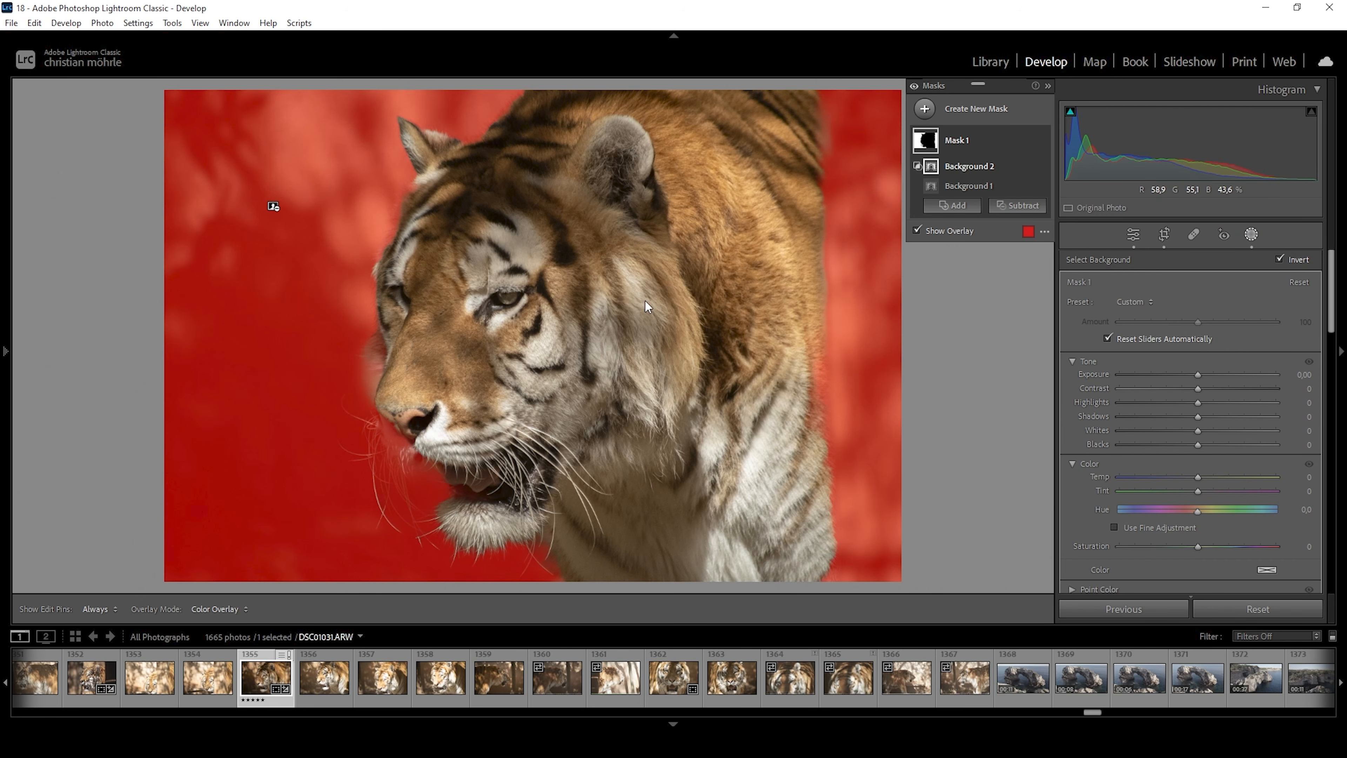
Step: Subtract the edge of the tiger's nose, muzzle and forehead from the background mask with a size 7.0 brush
left_click(1016, 207)
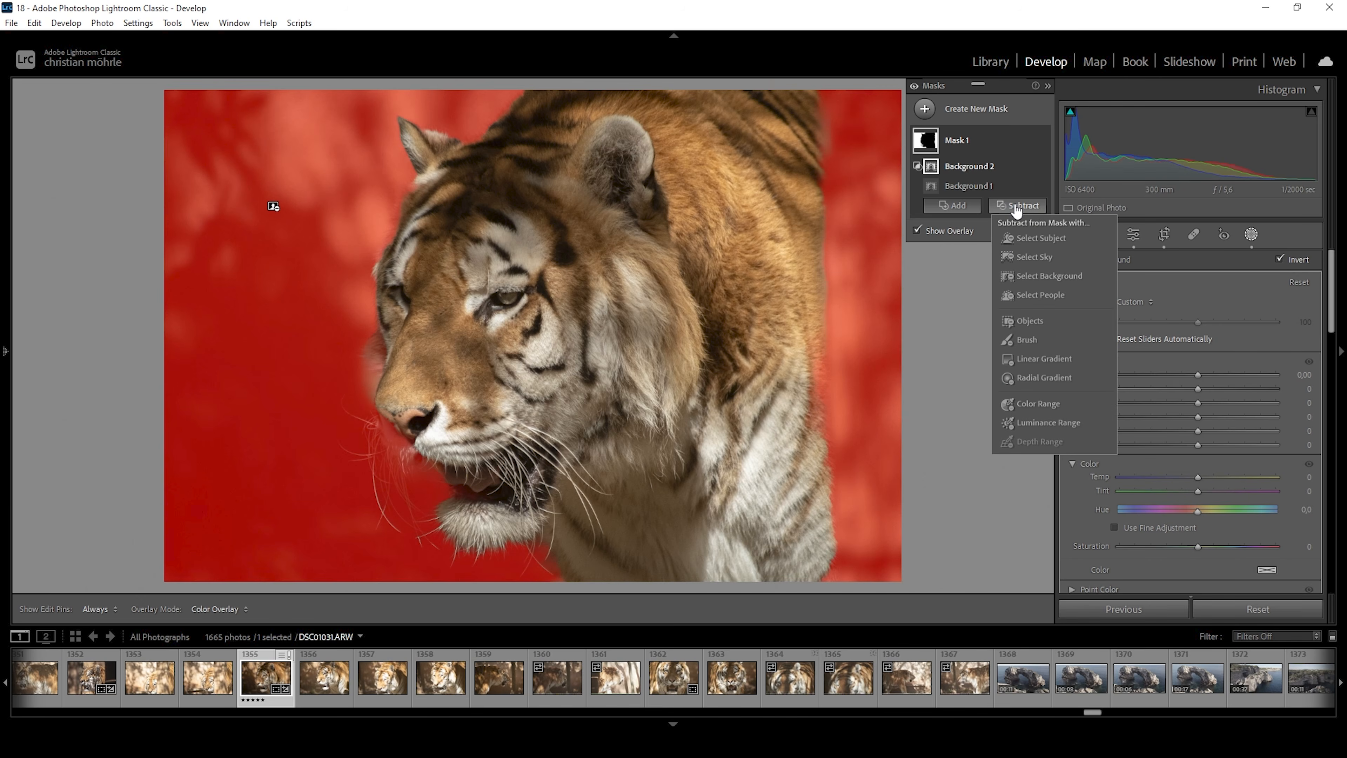
left_click(1027, 340)
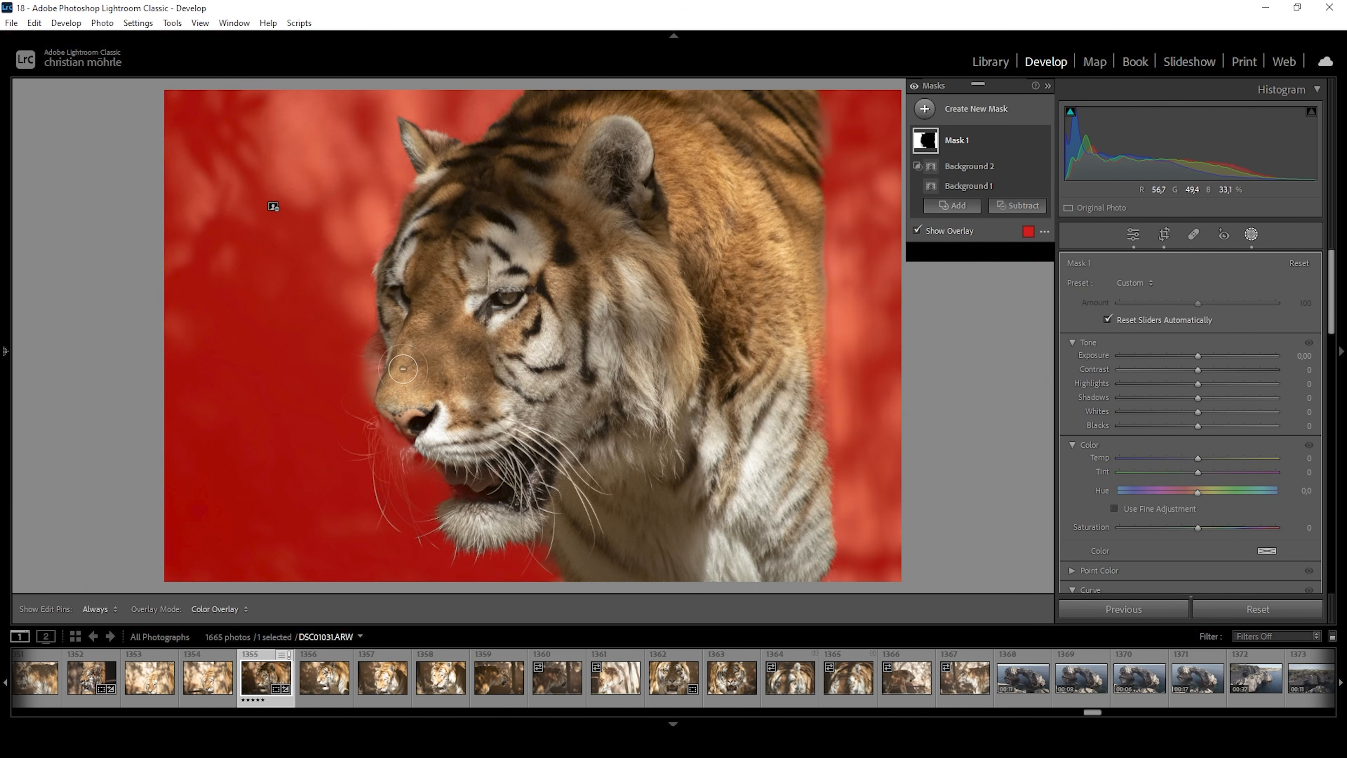
left_click_drag(411, 428, 406, 431)
left_click(398, 425)
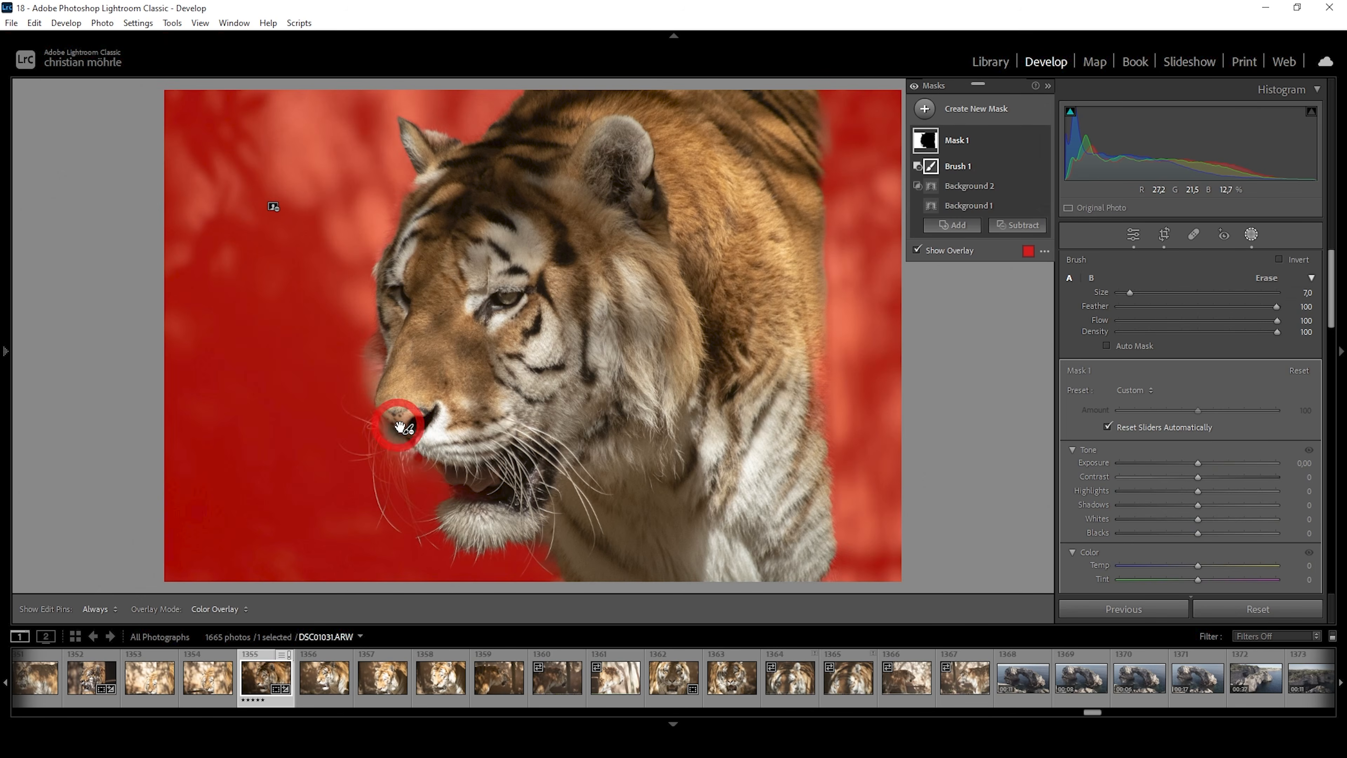
left_click(407, 352)
left_click(402, 350)
left_click(415, 238)
left_click(419, 199)
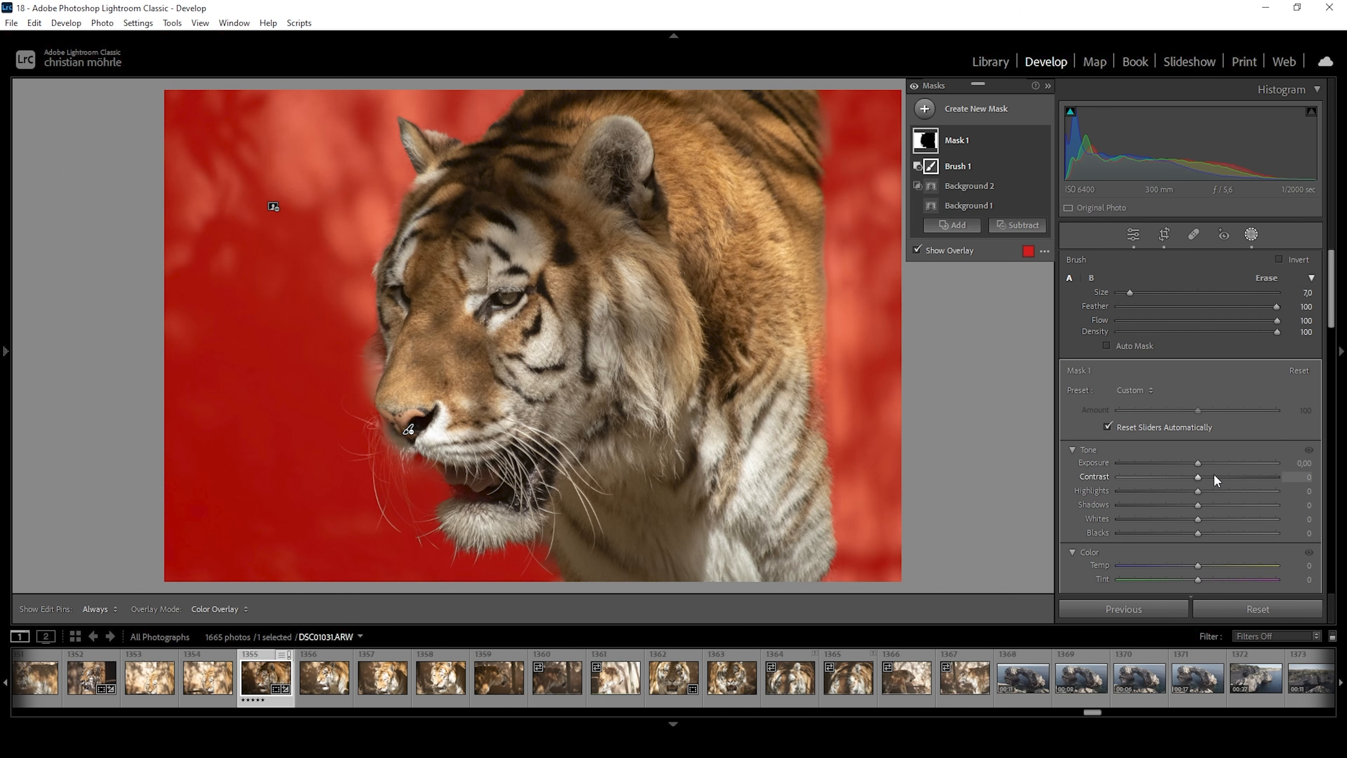
Step: Set the background mask's Exposure to −0.89, Texture to −39 and Clarity to −44
left_click_drag(1196, 462, 1179, 460)
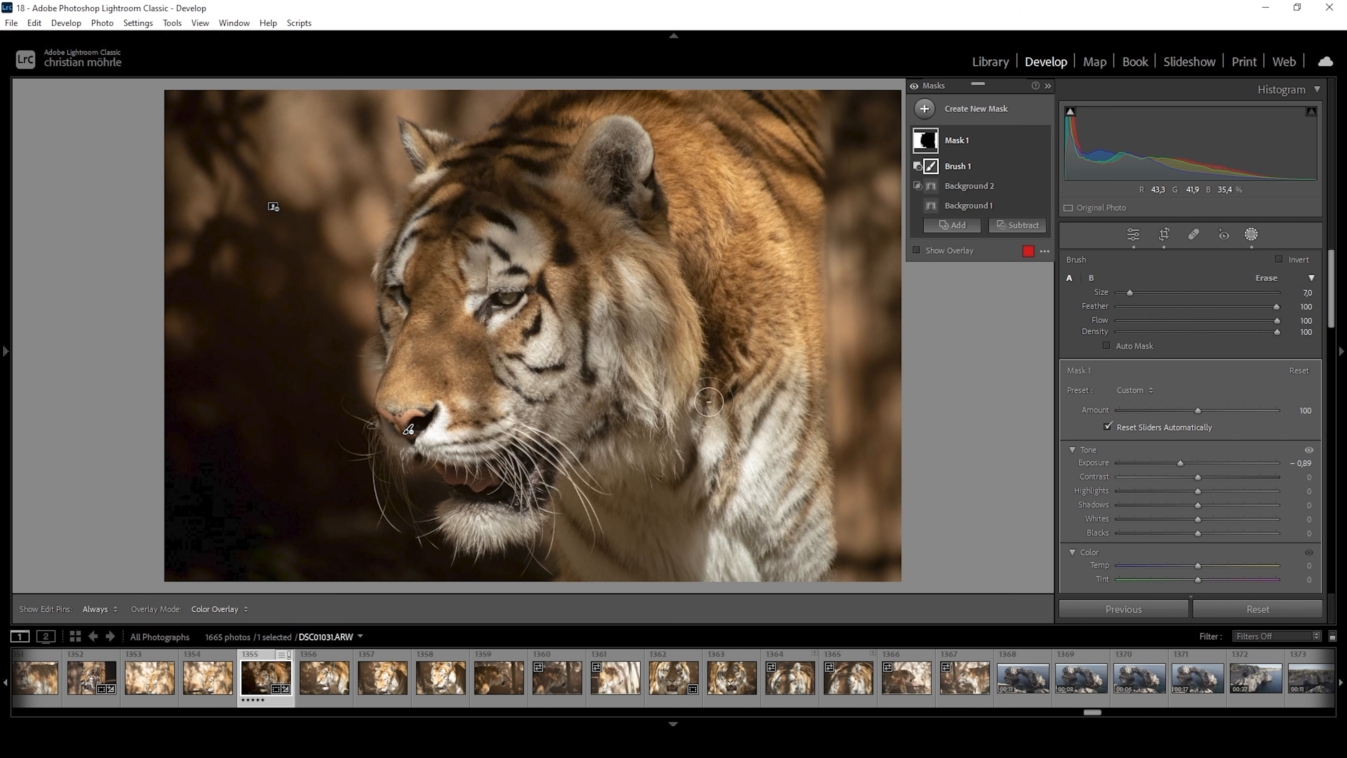
scroll(1220, 555, "down", 10)
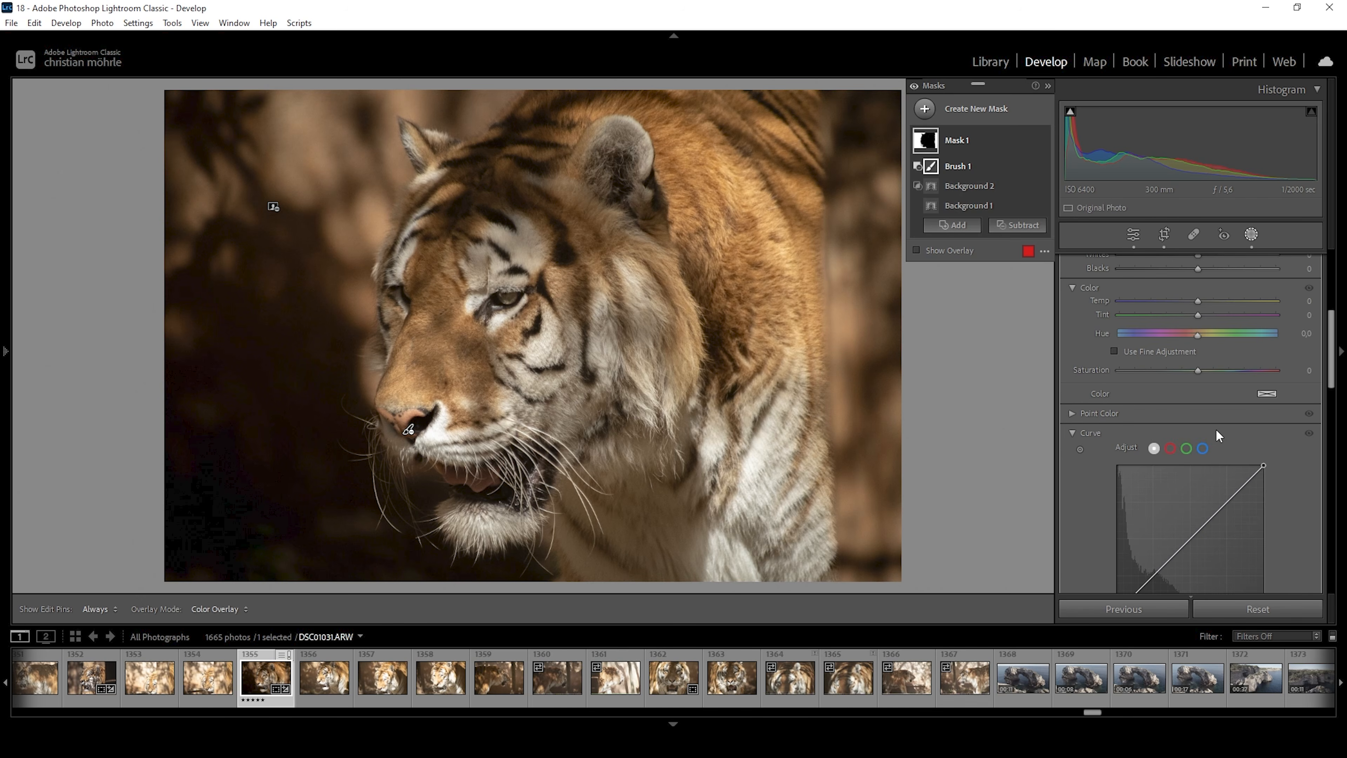
left_click_drag(1196, 428, 1174, 427)
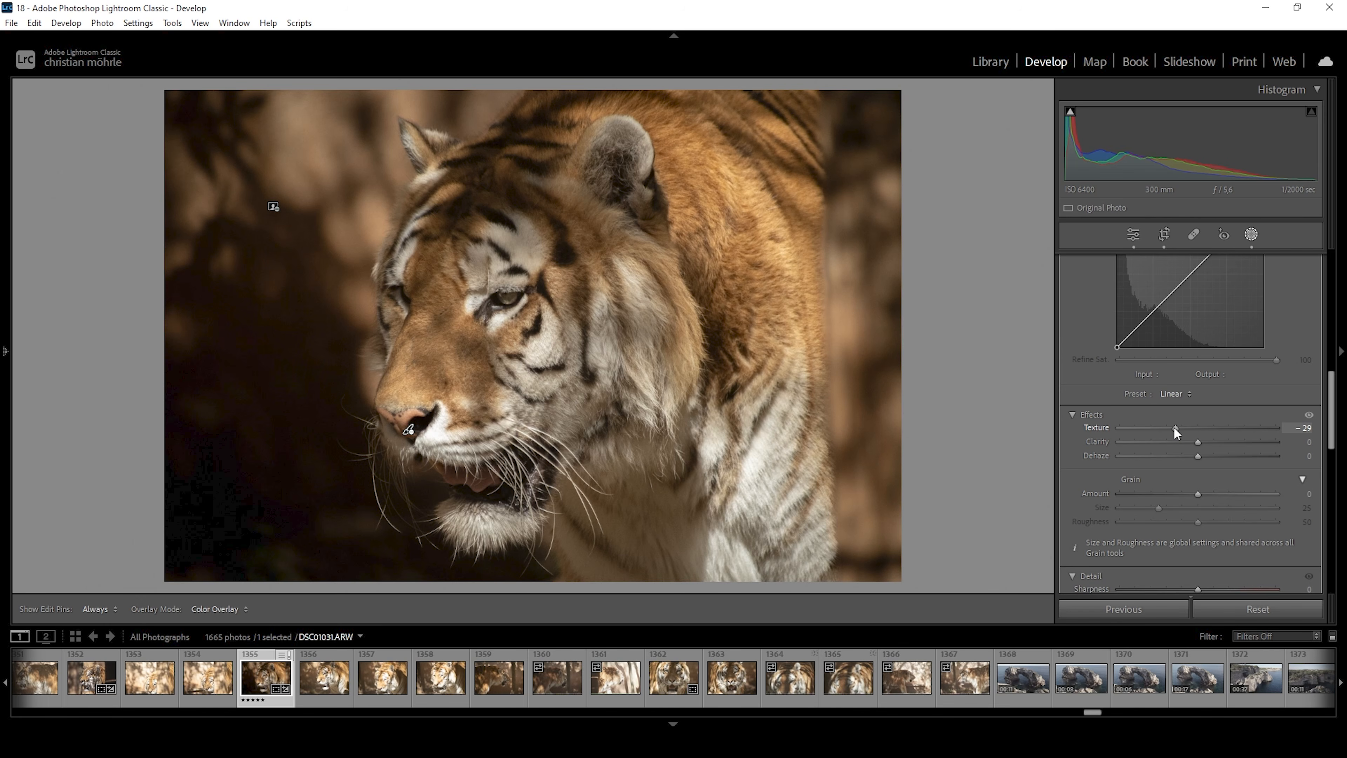
mouse_move(1166, 428)
left_mouse_down()
mouse_move(1182, 440)
mouse_move(1164, 439)
left_mouse_up()
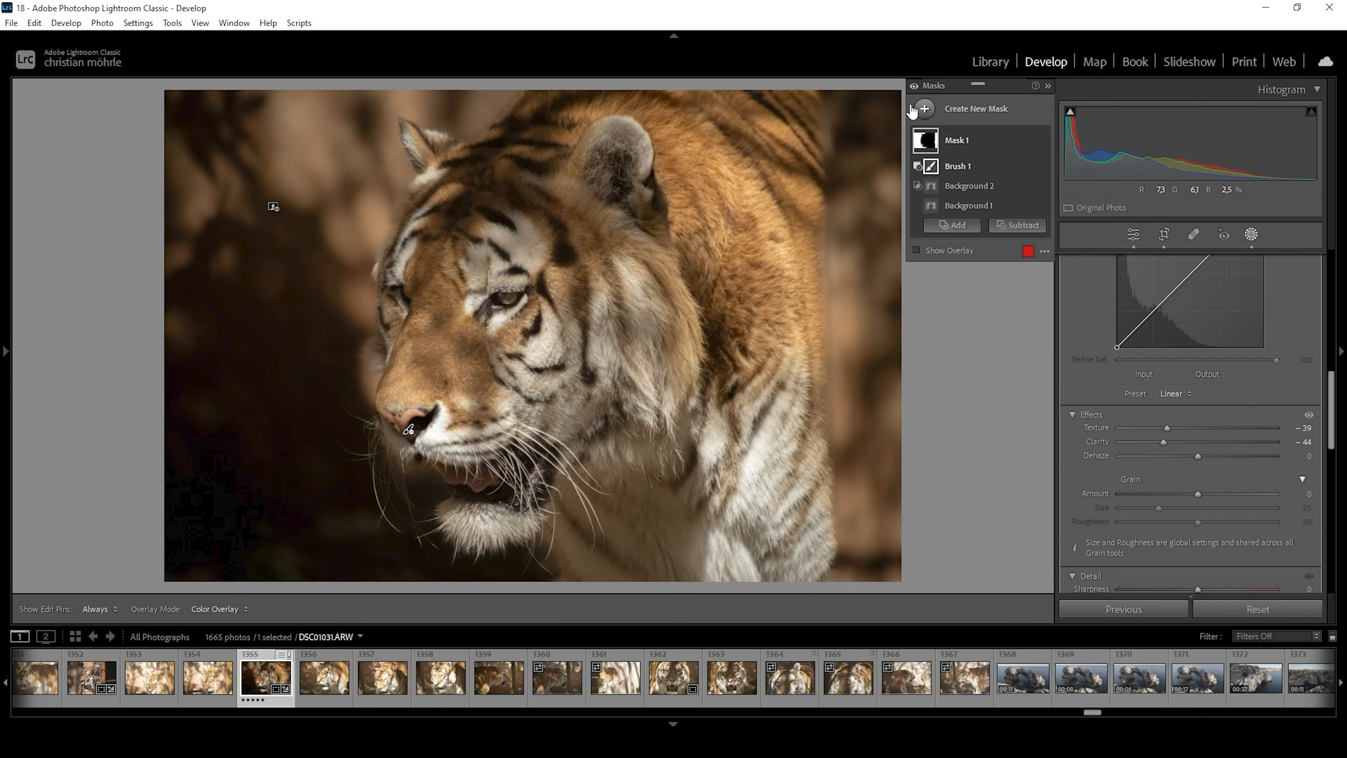
Step: Add a large radial gradient mask over the photo's upper-left area and subtract the subject from it
left_click(925, 109)
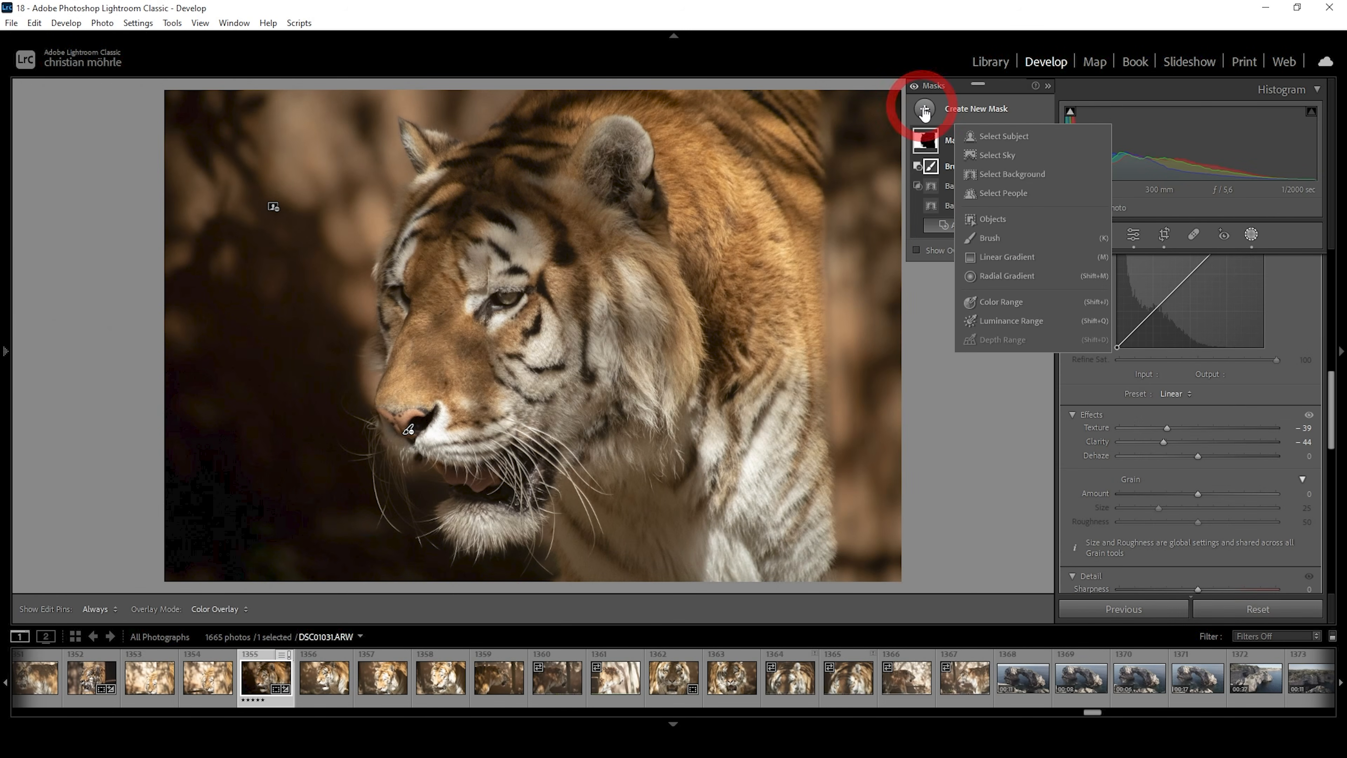
left_click(997, 278)
left_click_drag(436, 197, 736, 415)
left_click_drag(749, 206, 740, 120)
left_click_drag(598, 215, 538, 107)
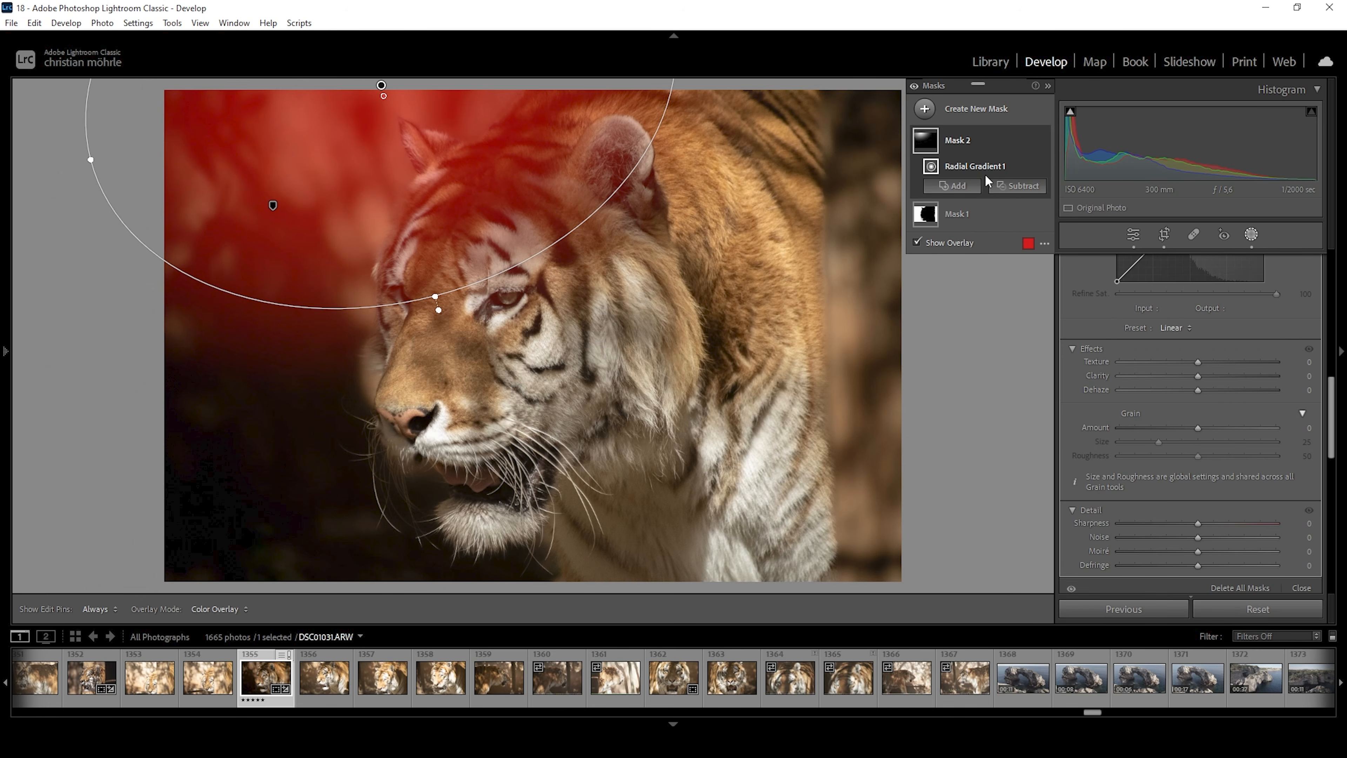
left_click(1017, 186)
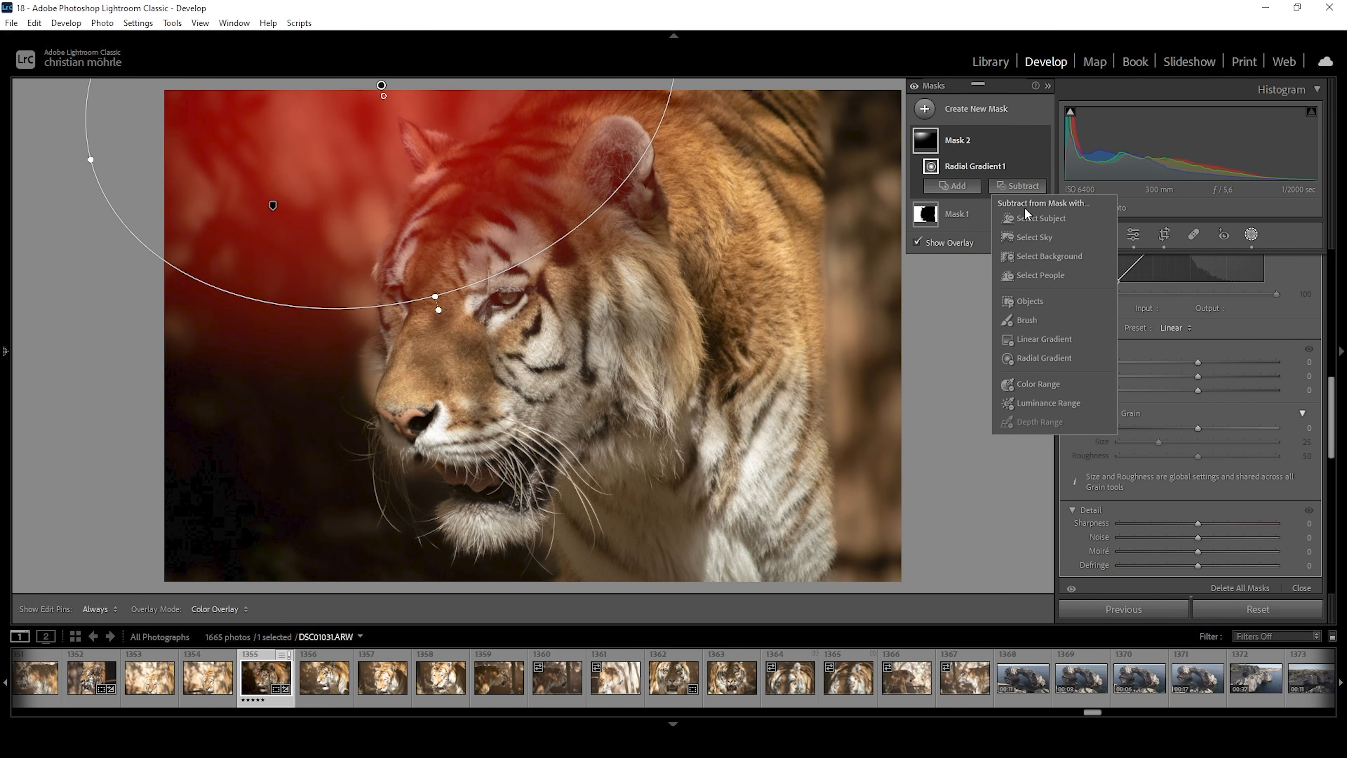
left_click(1043, 222)
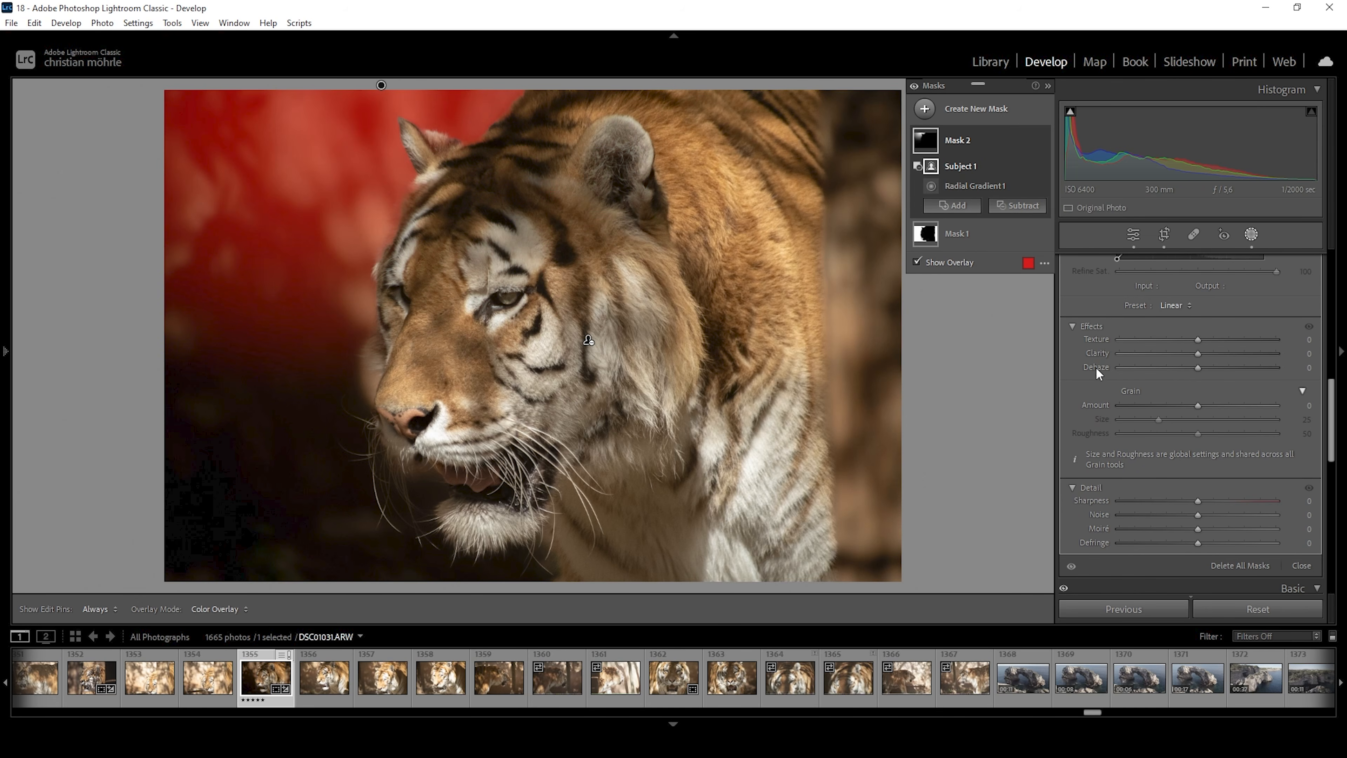
Step: Set the radial mask's Exposure to 1.54, Shadows and Blacks to 100 and Whites to 81, and shift its gradient slightly up and left
scroll(1208, 372, "up", 2)
scroll(1214, 377, "up", 4)
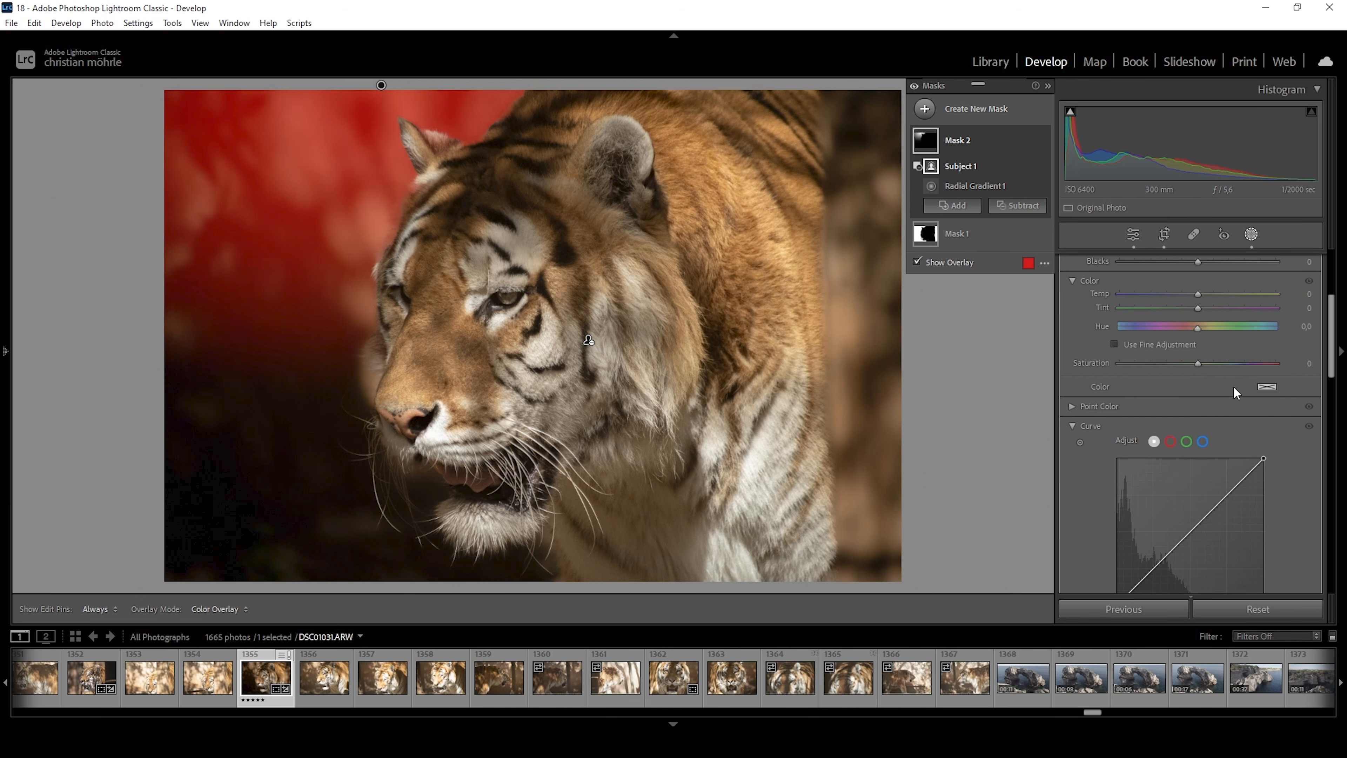
left_click_drag(1196, 375, 1225, 380)
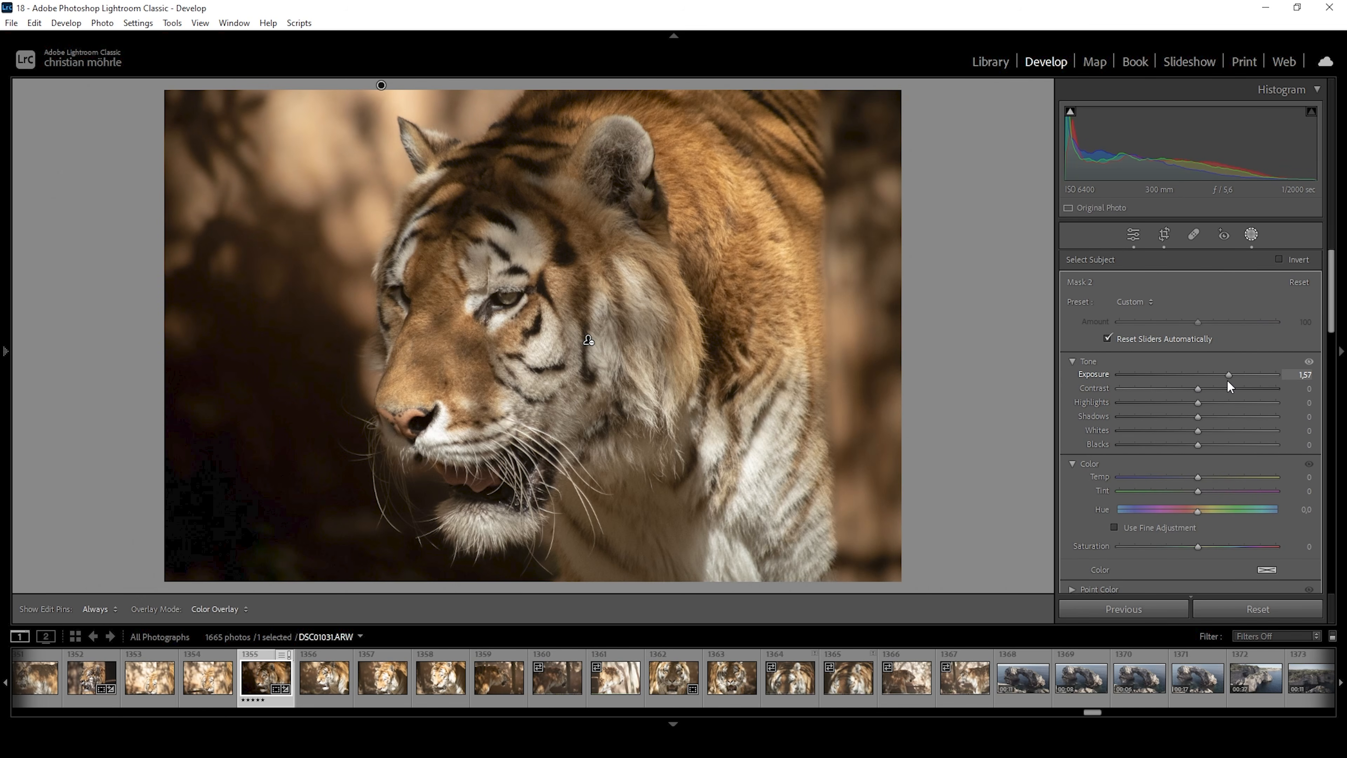
left_click(1226, 378)
left_click_drag(1198, 416, 1282, 417)
left_click_drag(1197, 444, 1278, 445)
left_click_drag(1197, 430, 1261, 431)
left_click(972, 183)
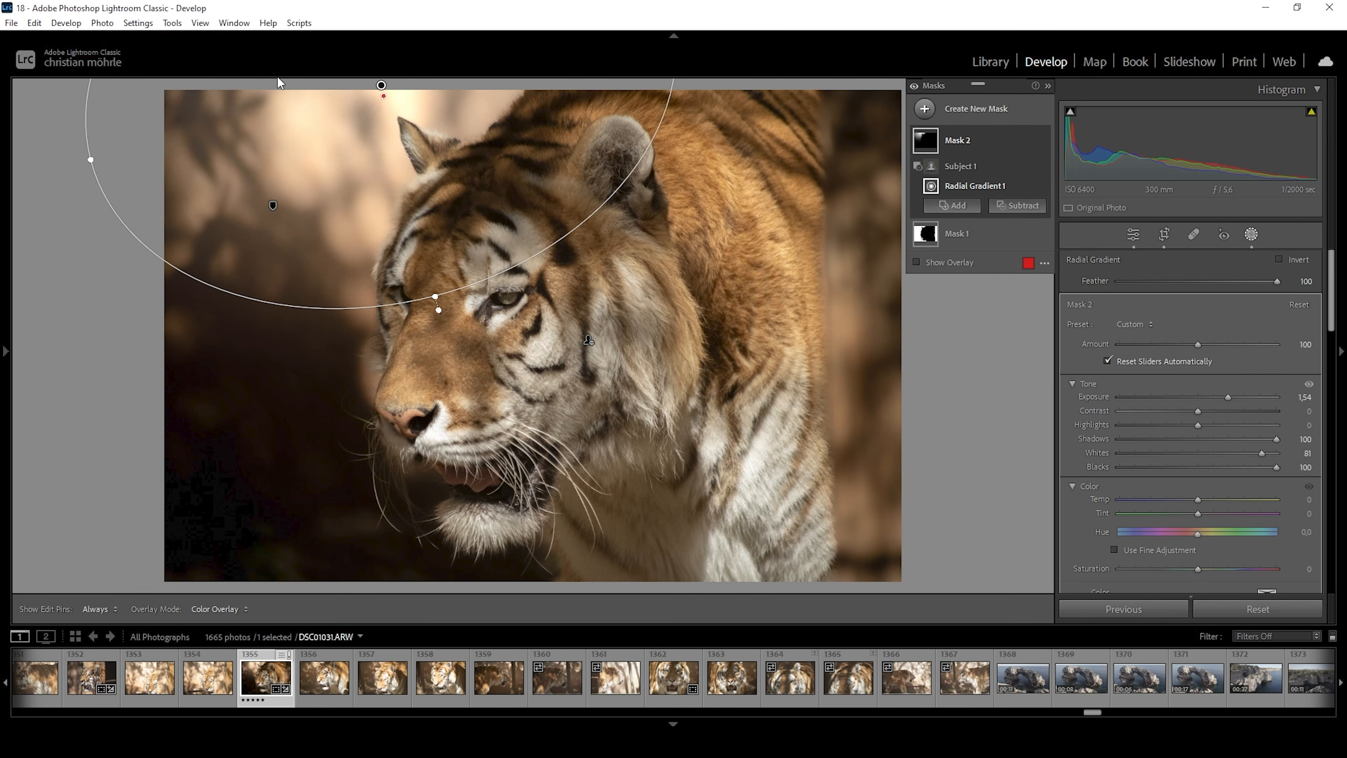
mouse_move(337, 196)
left_mouse_down()
mouse_move(334, 170)
mouse_move(351, 159)
mouse_move(306, 159)
mouse_move(318, 179)
left_mouse_up()
Step: Compare the photo with and without the radial gradient mask's effect
left_click(1042, 140)
left_click(1043, 140)
left_click(1042, 140)
left_click(1042, 140)
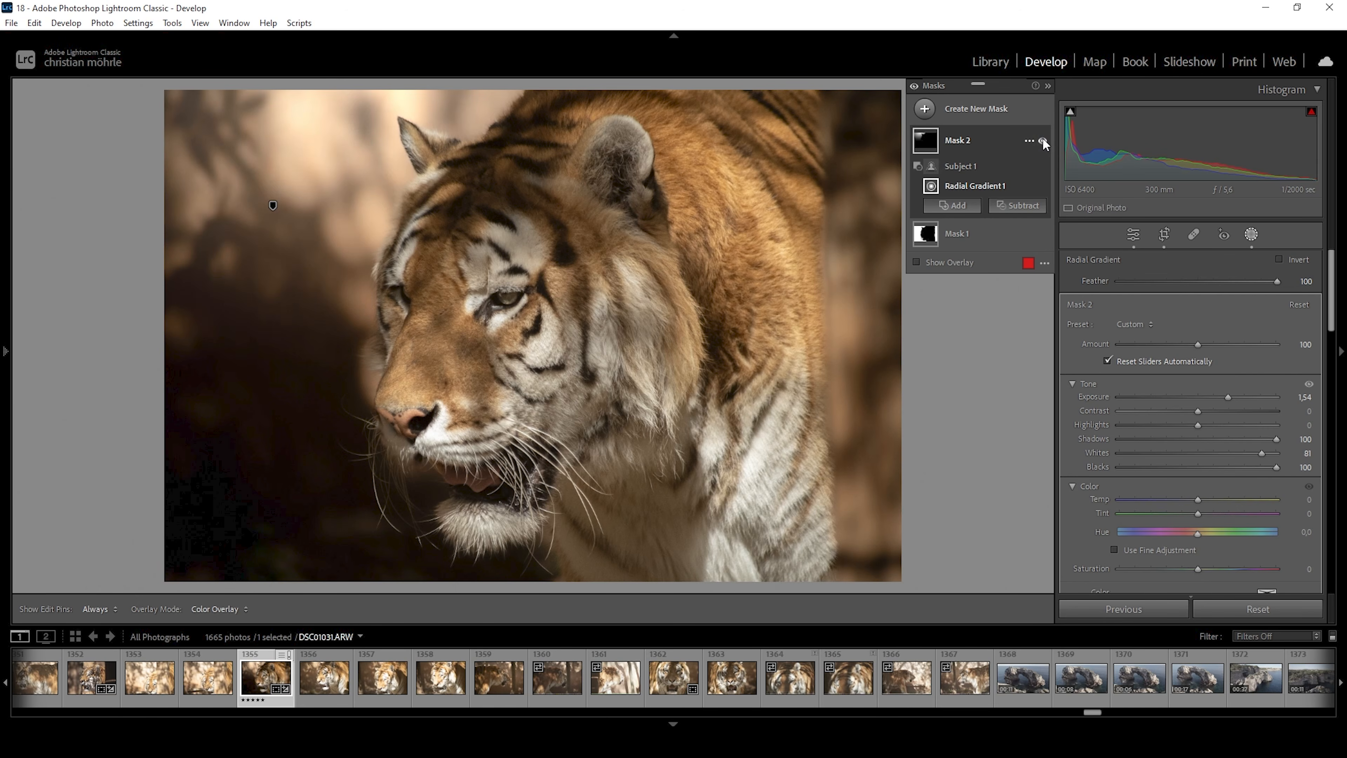
left_click(1042, 140)
left_click(1043, 140)
left_click(1042, 140)
left_click(1042, 140)
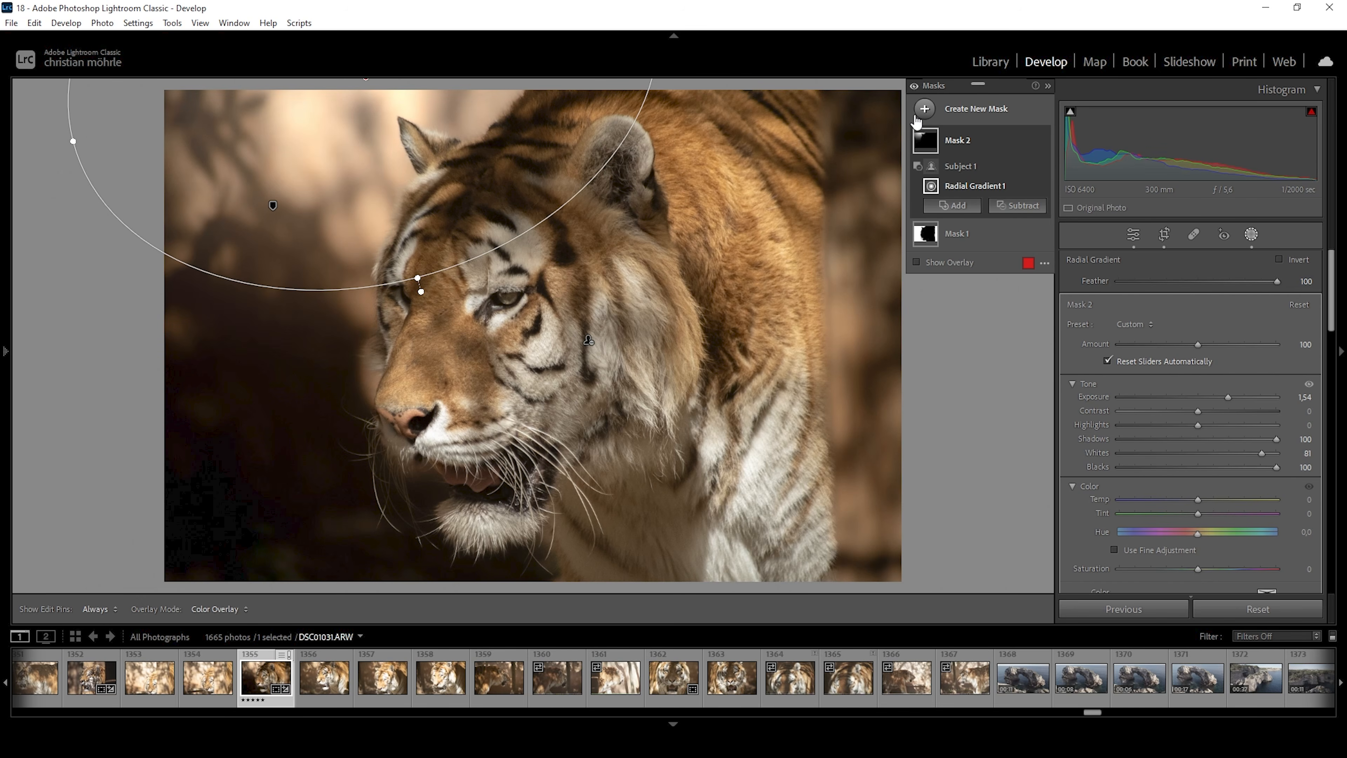
Step: Create a mask that selects the subject and intersect it with a second subject selection
left_click(933, 113)
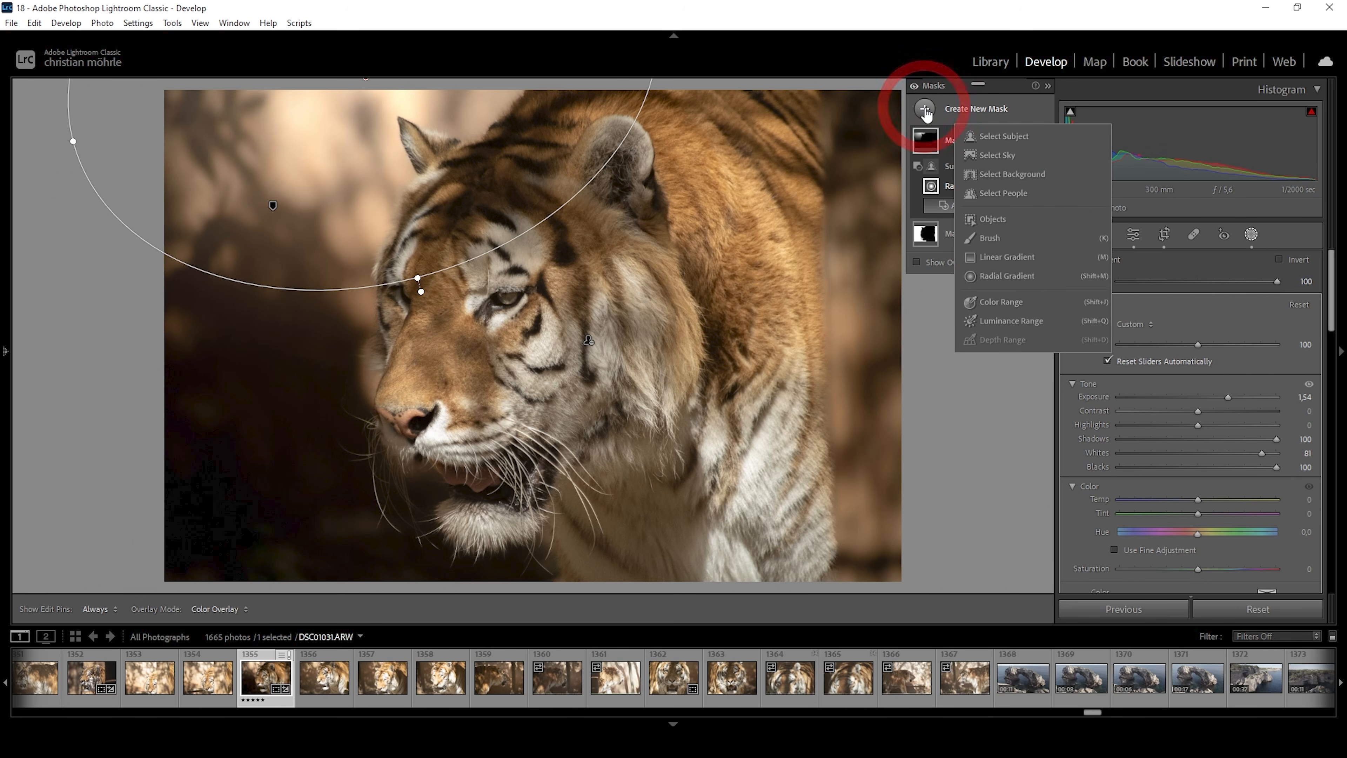
left_click(1015, 136)
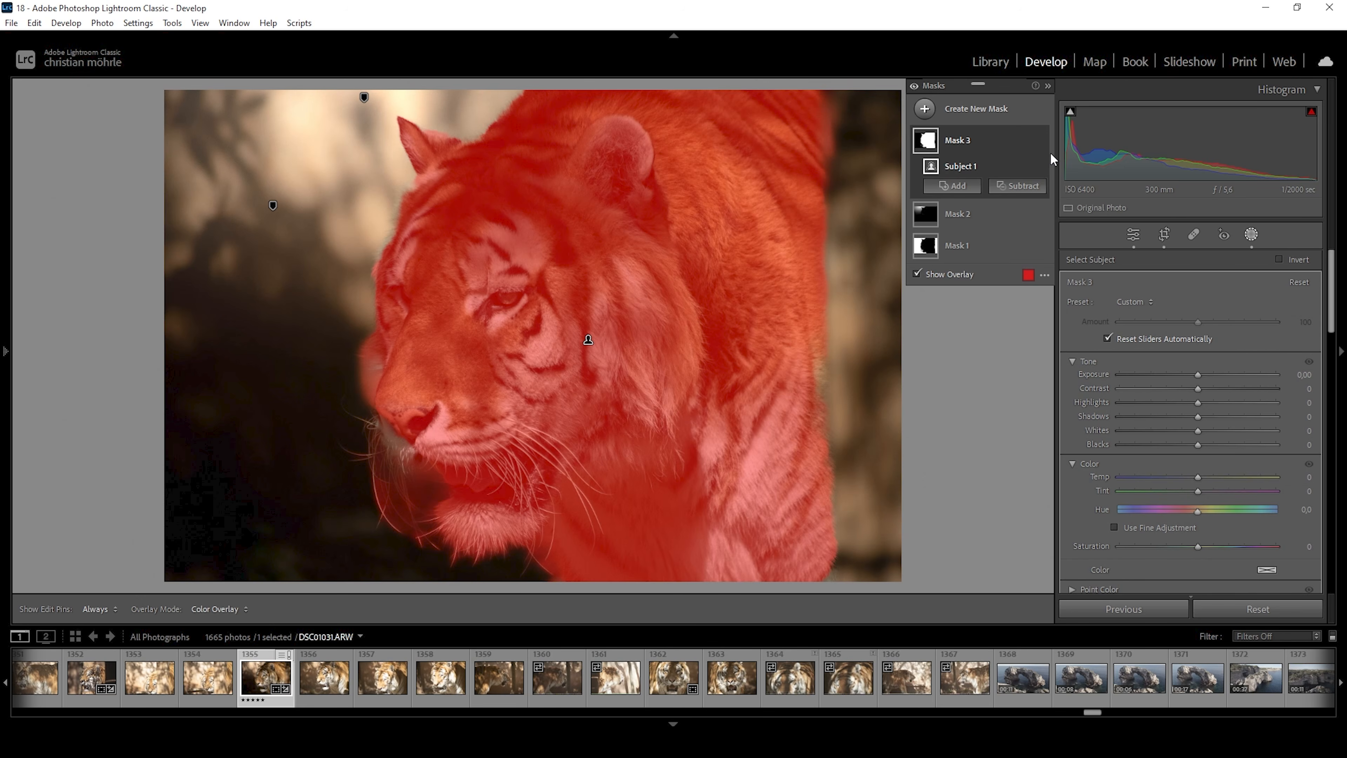
left_click(1032, 138)
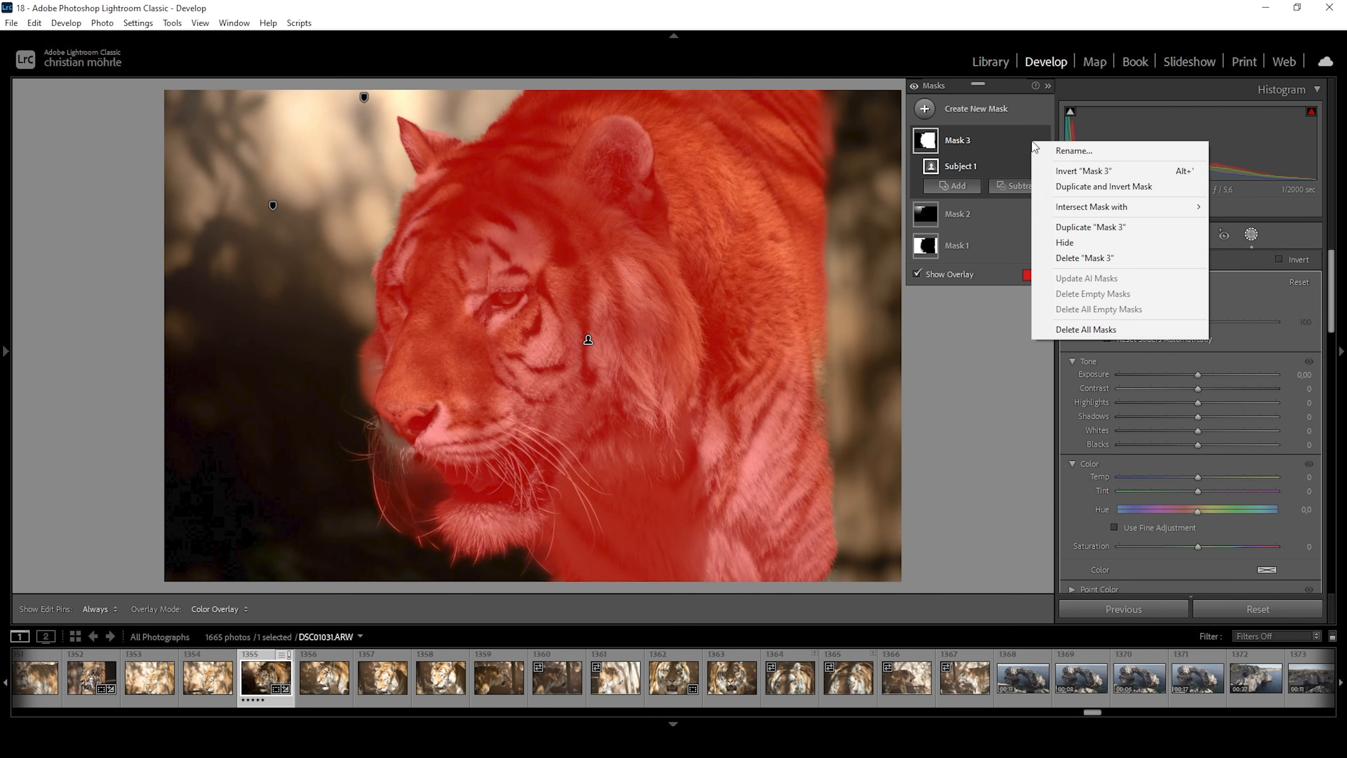
mouse_move(1084, 214)
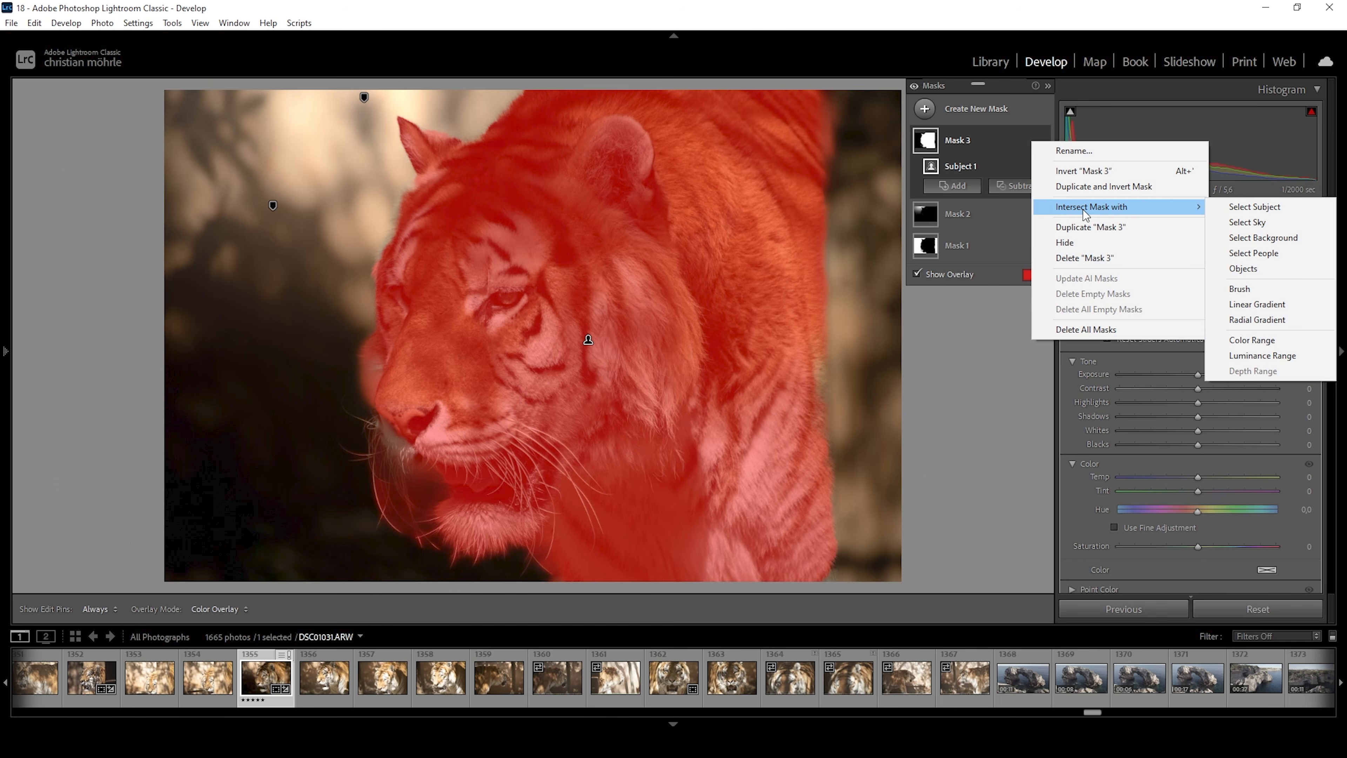
left_click(1264, 211)
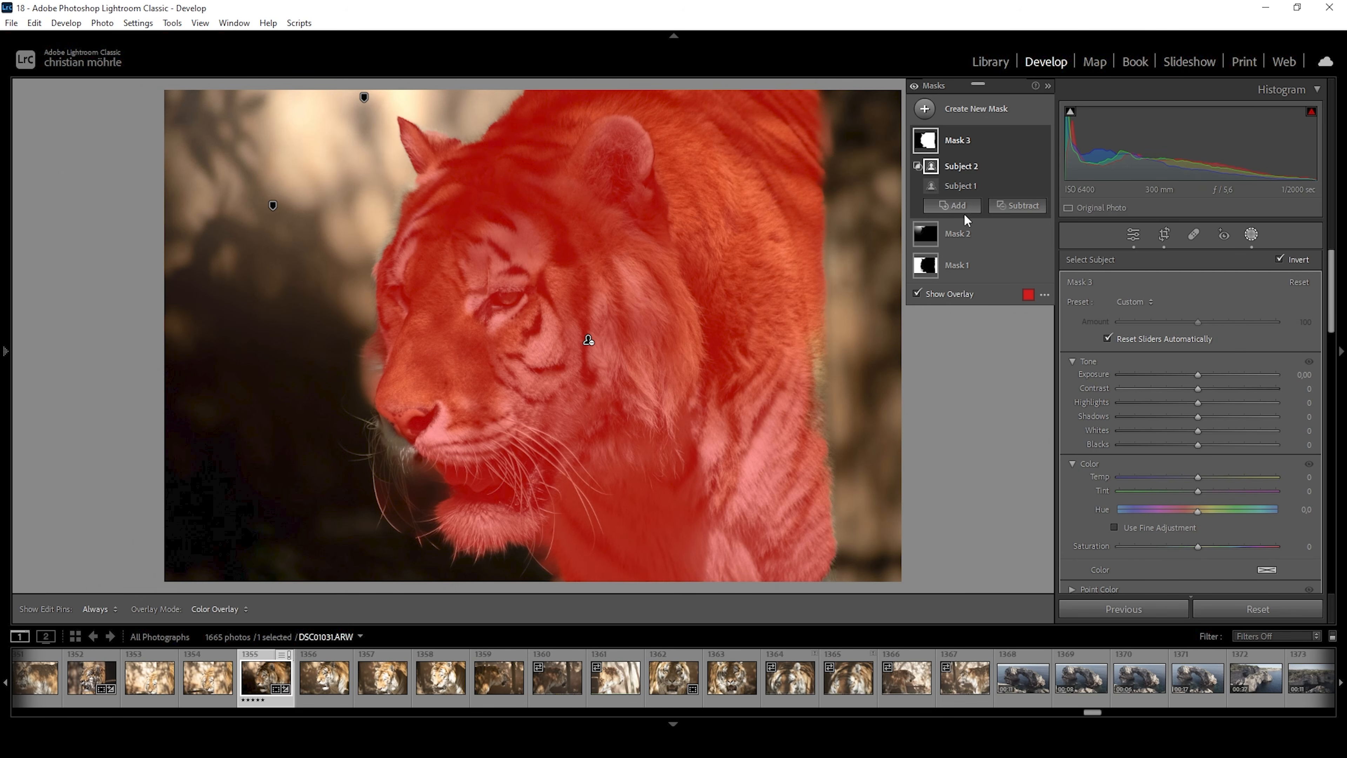
Step: Intersect the subject mask with a radial gradient, stretched and slightly tilted into an oval around the tiger's head
right_click(1025, 141)
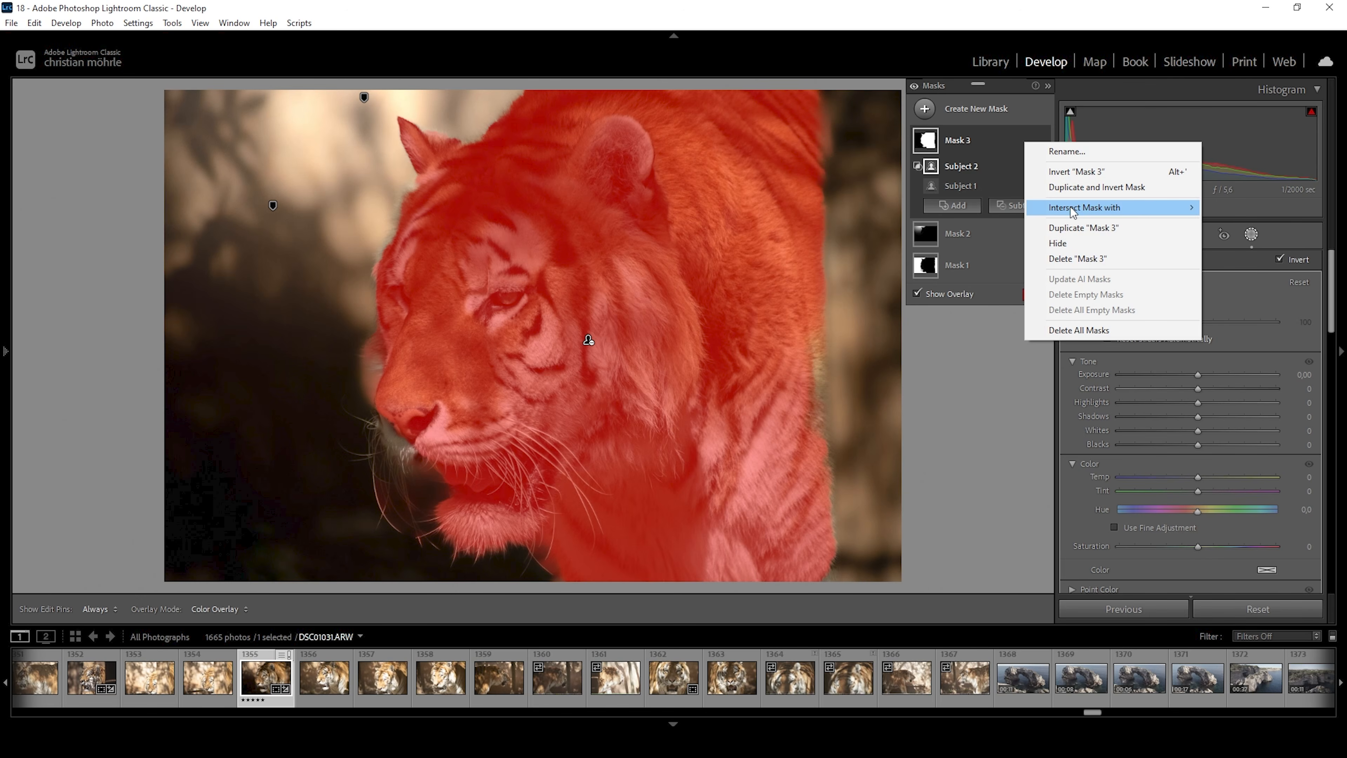
mouse_move(1140, 208)
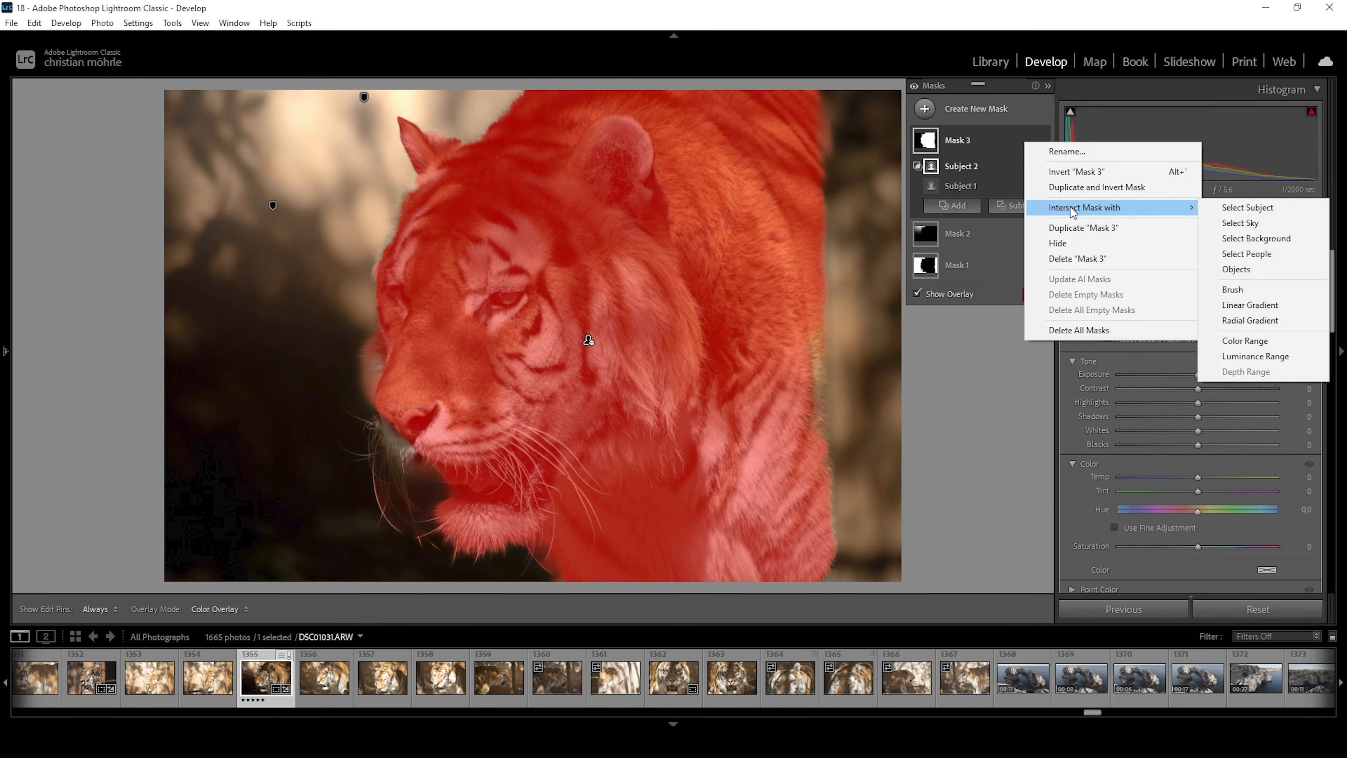
left_click(1239, 321)
mouse_move(505, 277)
left_mouse_down()
mouse_move(614, 417)
mouse_move(701, 492)
left_mouse_up()
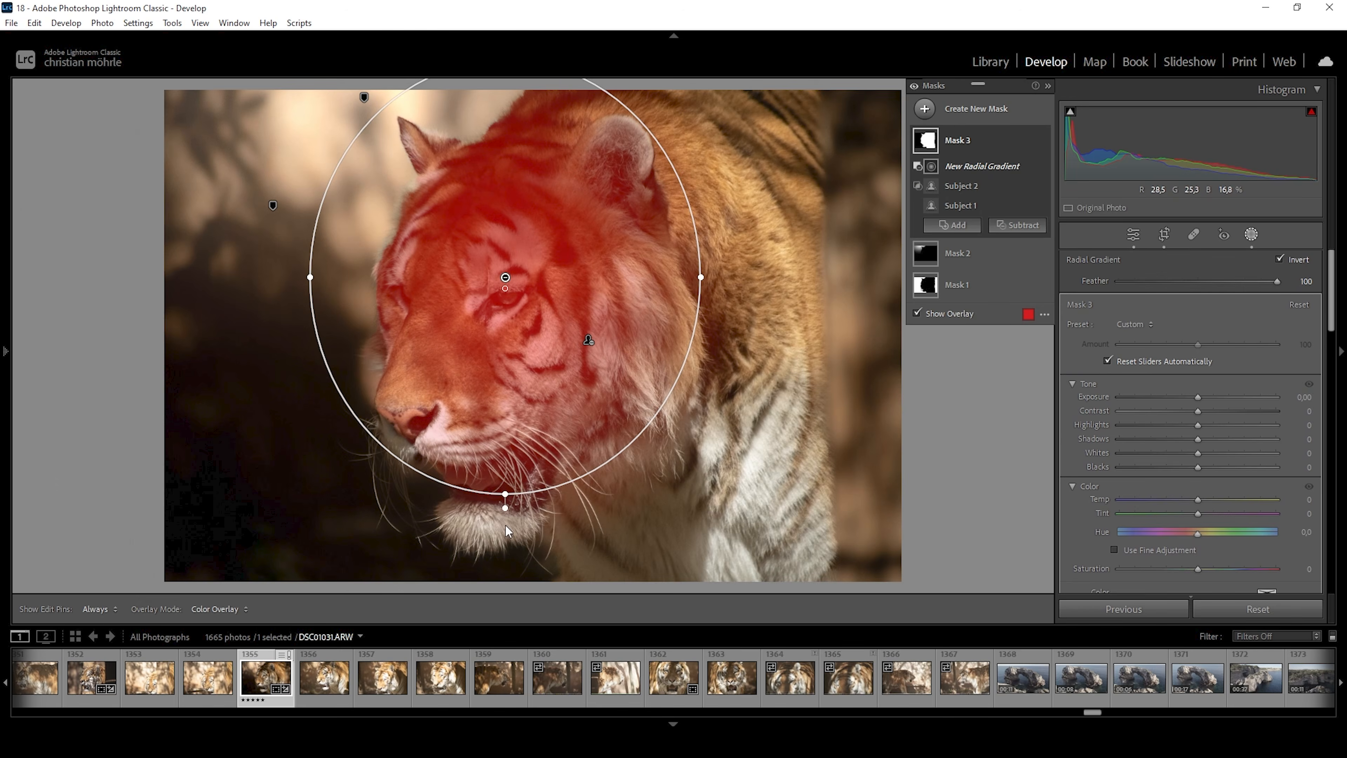
left_click_drag(545, 511, 554, 510)
mouse_move(572, 279)
left_mouse_down()
mouse_move(583, 316)
mouse_move(583, 301)
left_mouse_up()
left_click_drag(566, 512, 530, 565)
left_click_drag(548, 256, 505, 285)
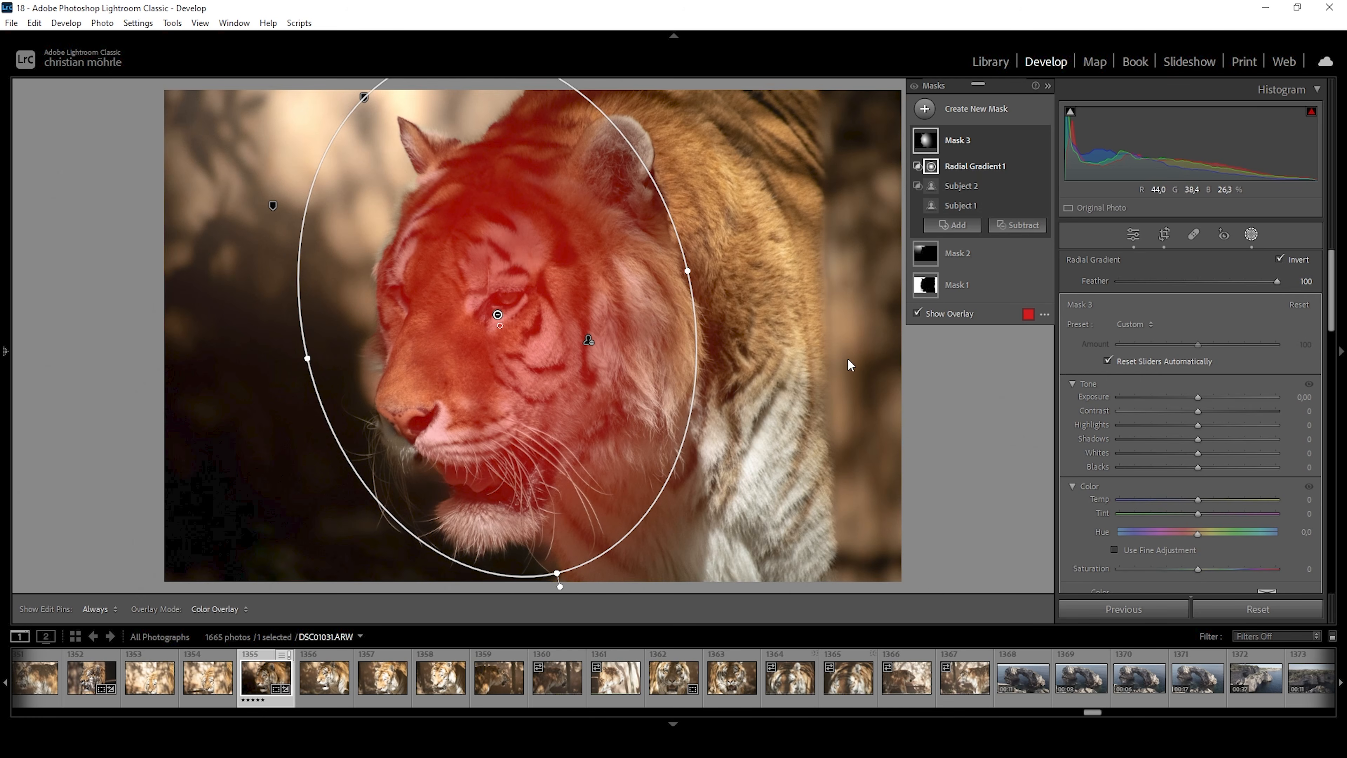
Step: Set the head mask's Exposure to 0.57, Contrast to 15, Shadows to 42, Temp to 19, Texture to 20 and Clarity to 25
left_click_drag(1204, 393, 1228, 438)
left_click_drag(1201, 499, 1217, 499)
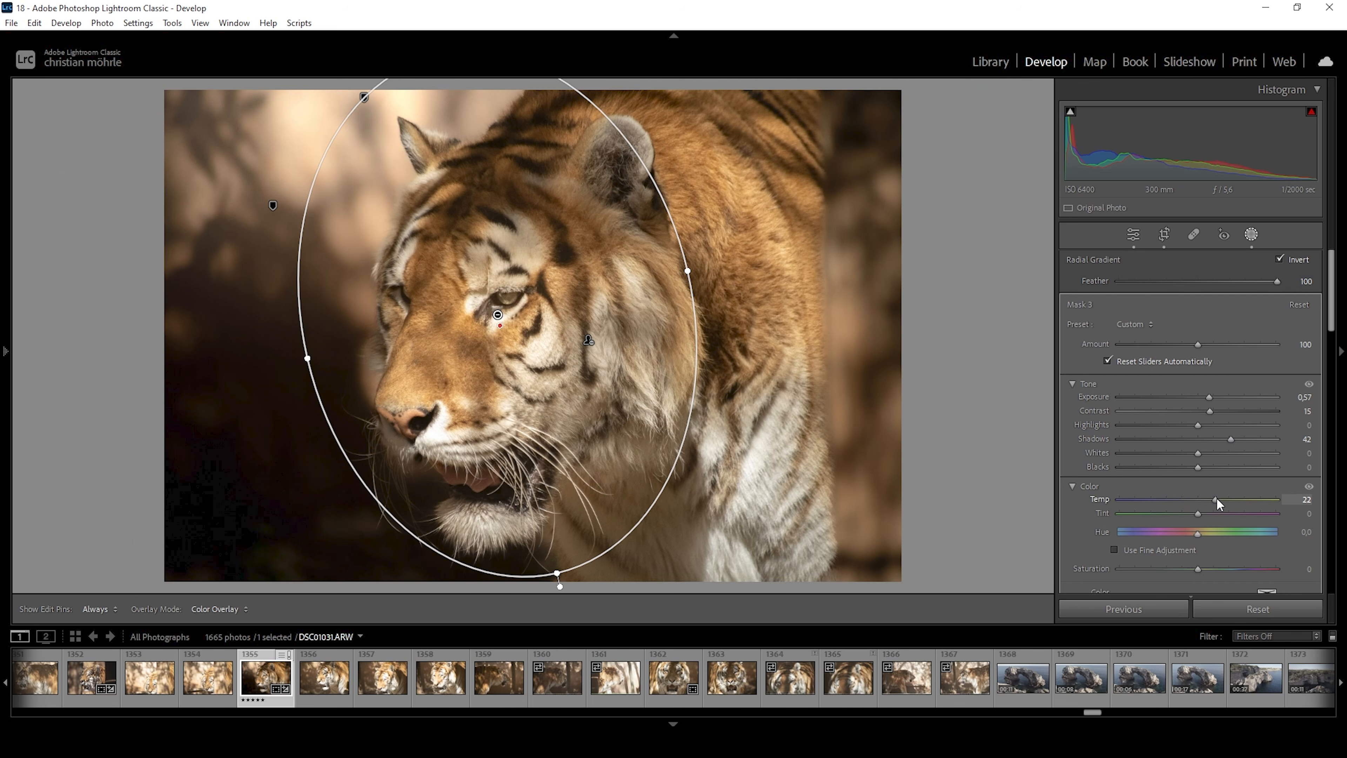
left_click_drag(1217, 499, 1218, 500)
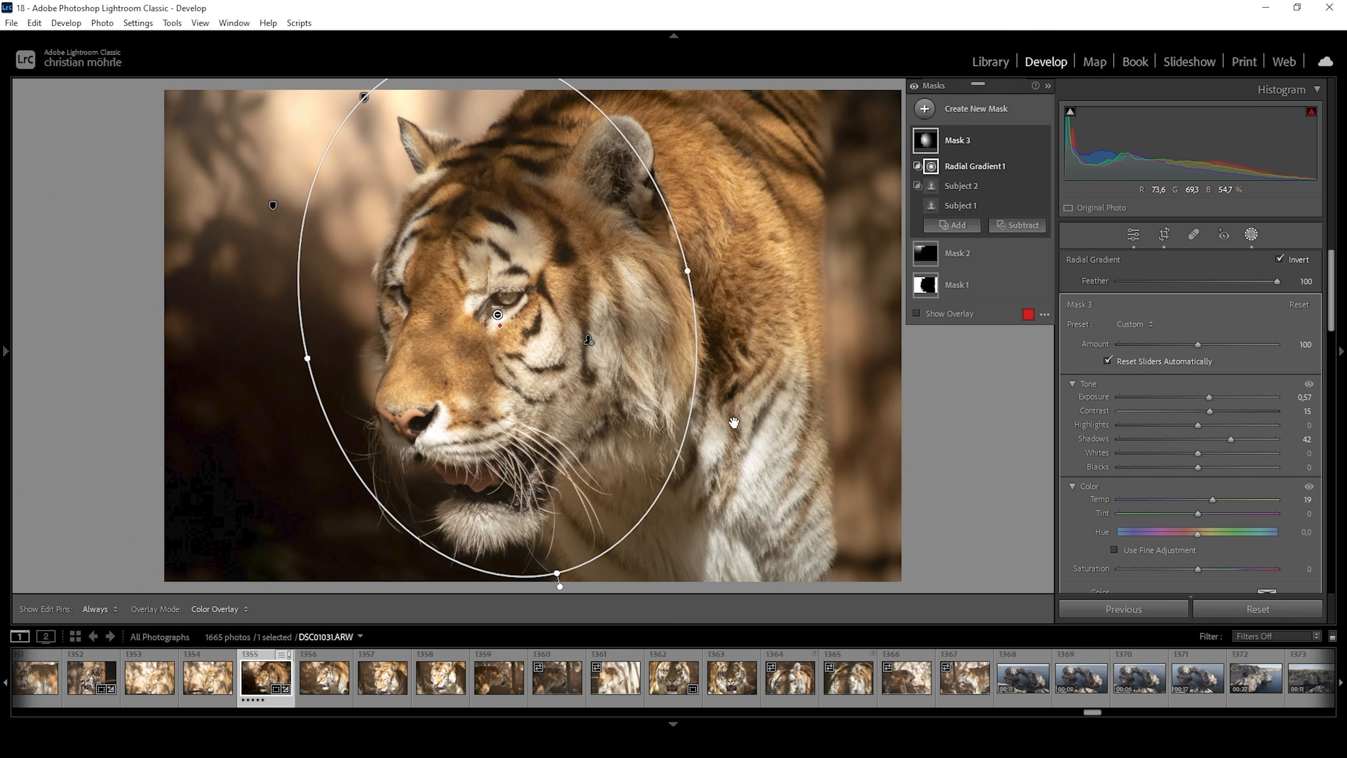
scroll(1220, 444, "down", 5)
scroll(1220, 444, "down", 5)
left_click_drag(1200, 381, 1213, 374)
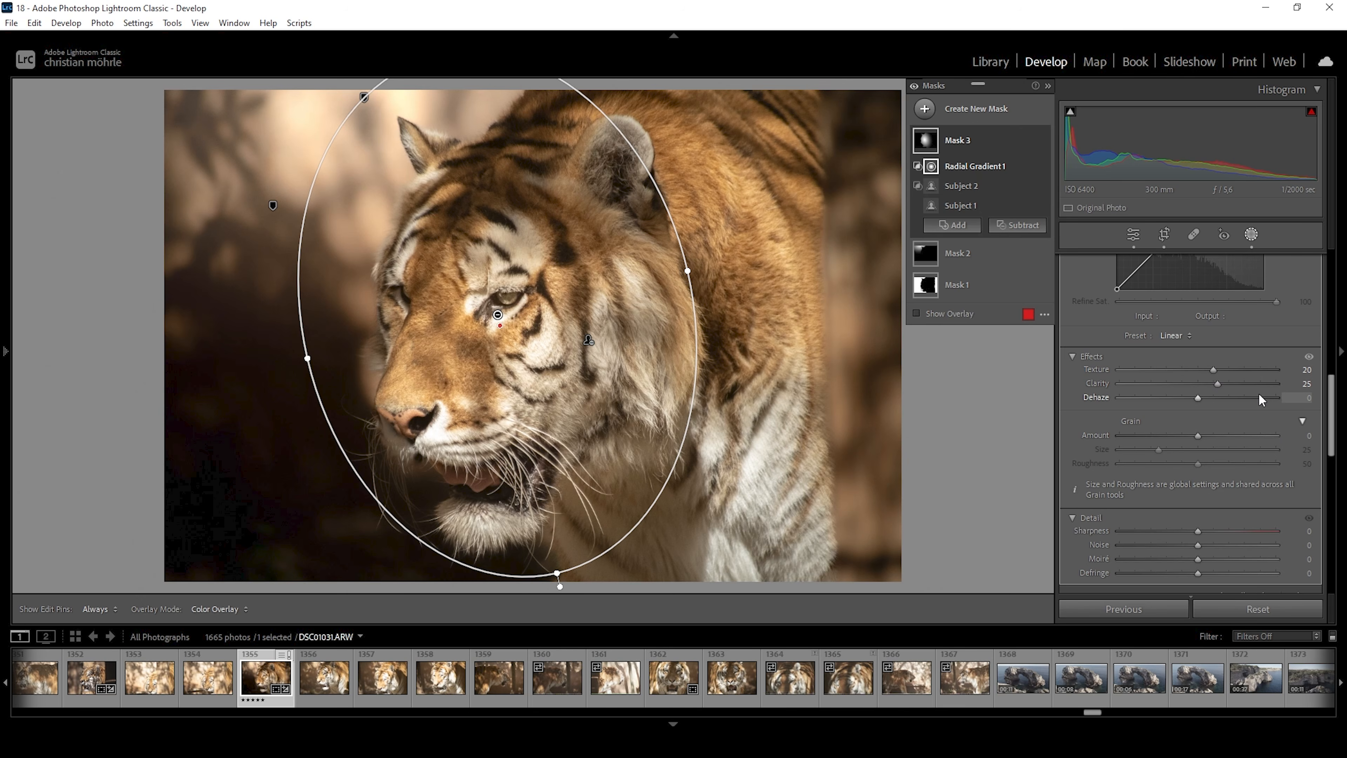
Step: Add a linear gradient mask running inward from the photo's right edge onto the tiger's body and set its Exposure to −0.79
left_click(924, 109)
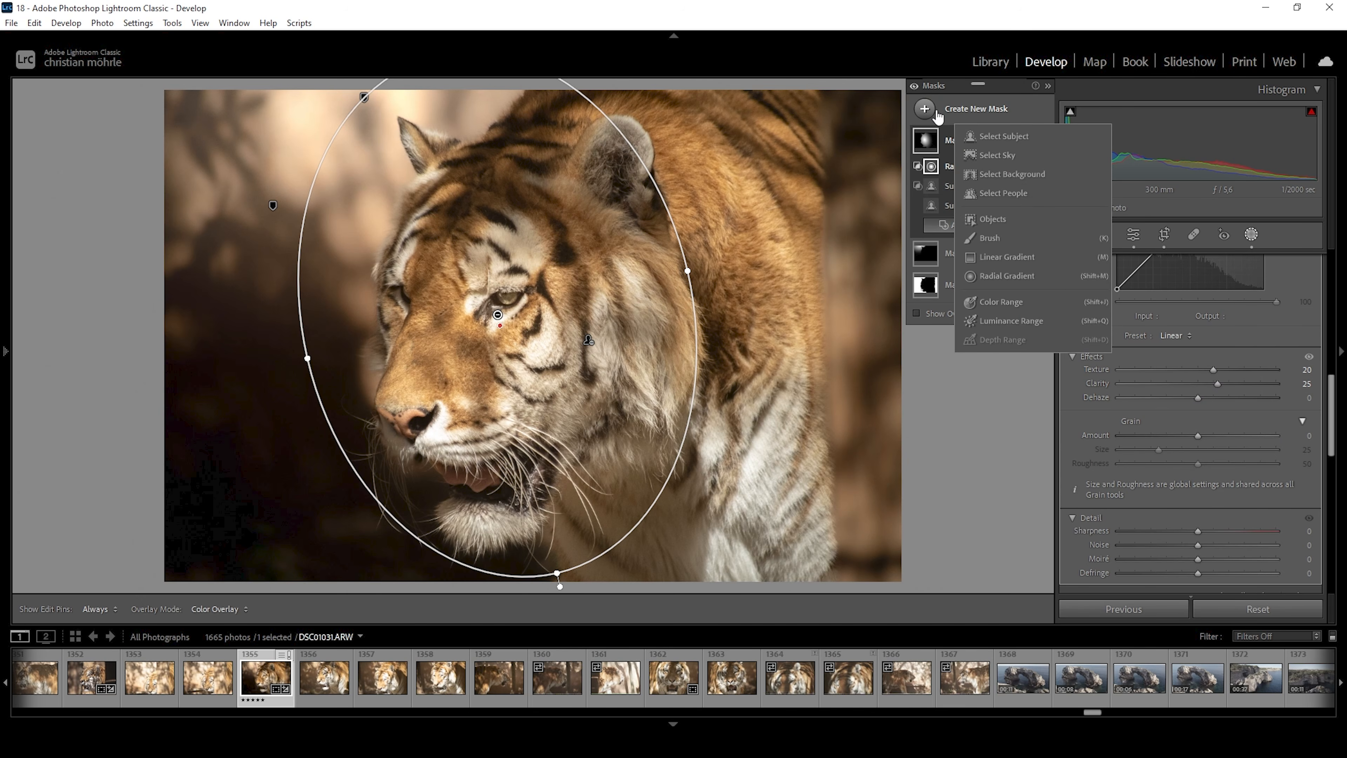
left_click(1002, 260)
left_click_drag(879, 309, 741, 314)
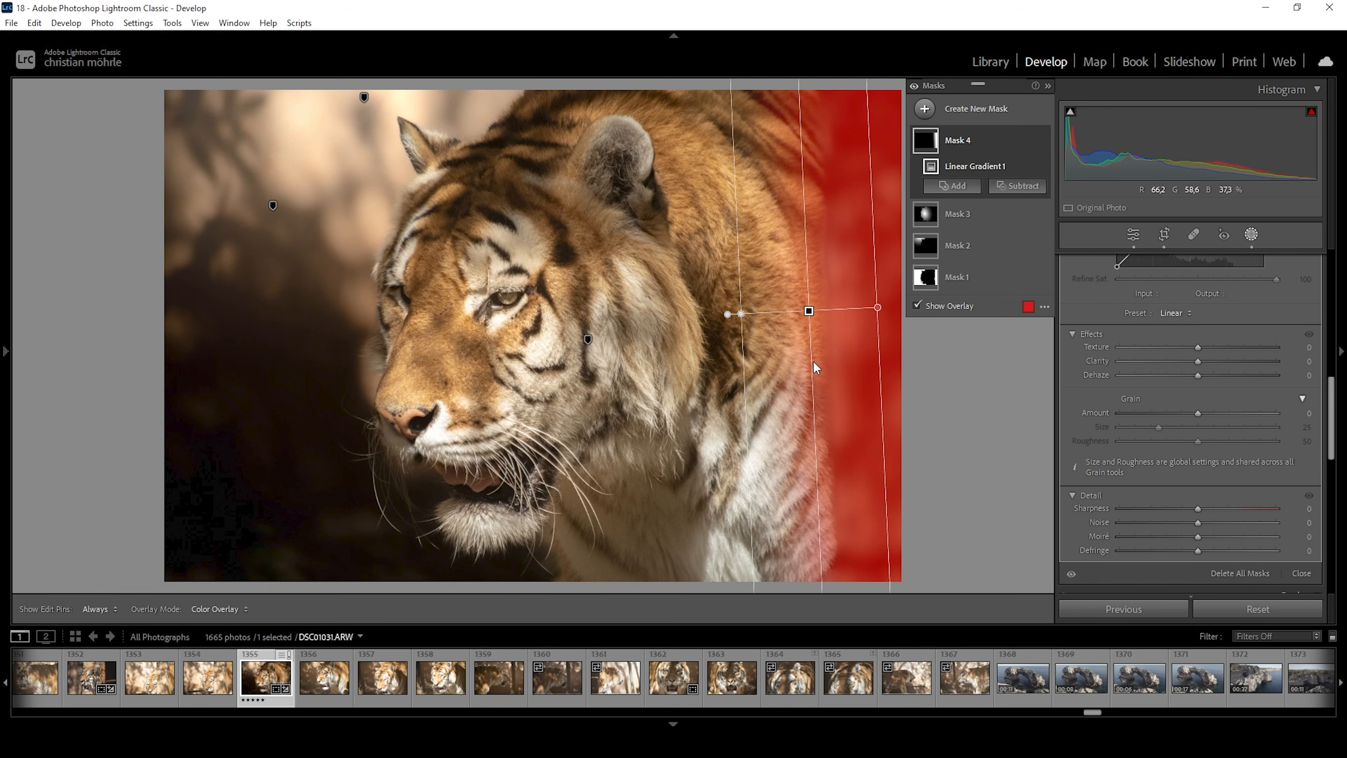
scroll(1219, 434, "up", 8)
left_click_drag(1197, 371, 1181, 370)
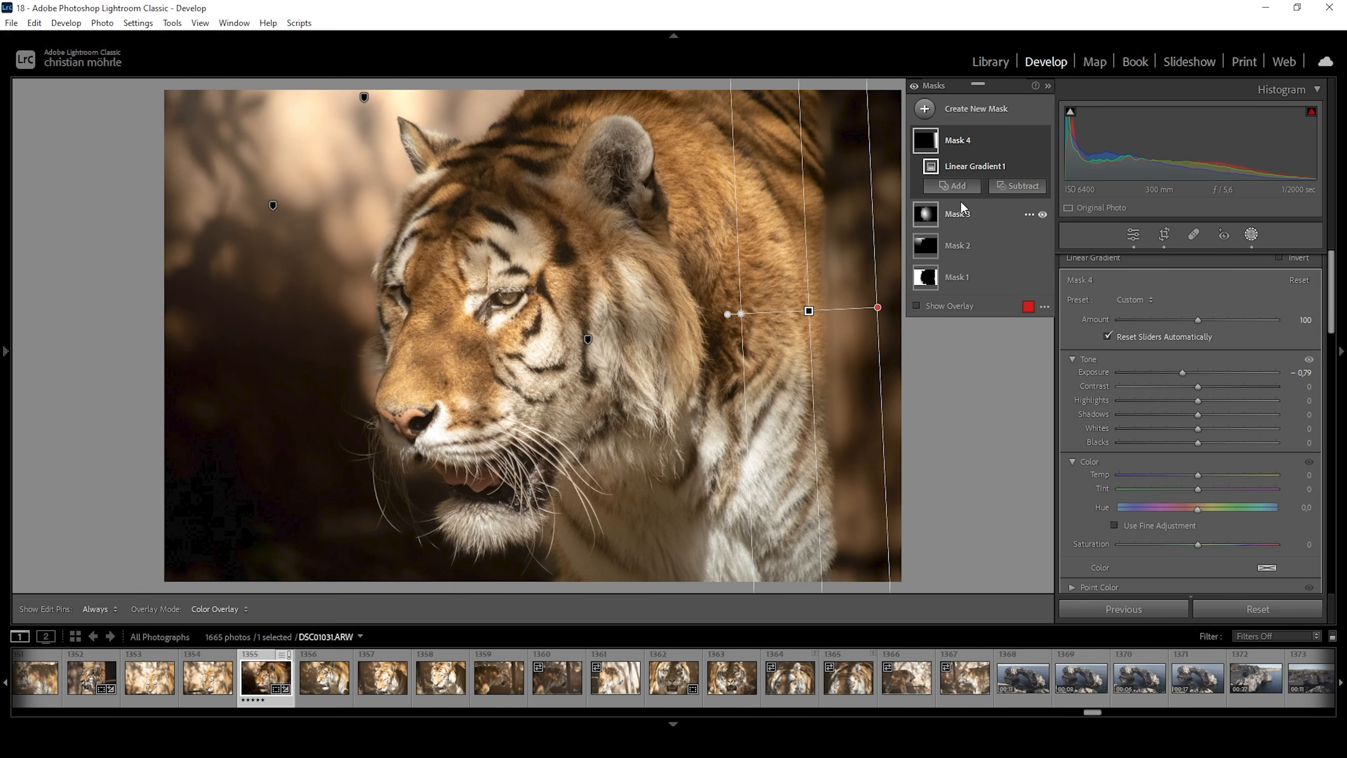
Step: Add a small radial gradient mask over the tiger's nearer eye and set its Clarity to 50
left_click(951, 185)
left_click(1019, 275)
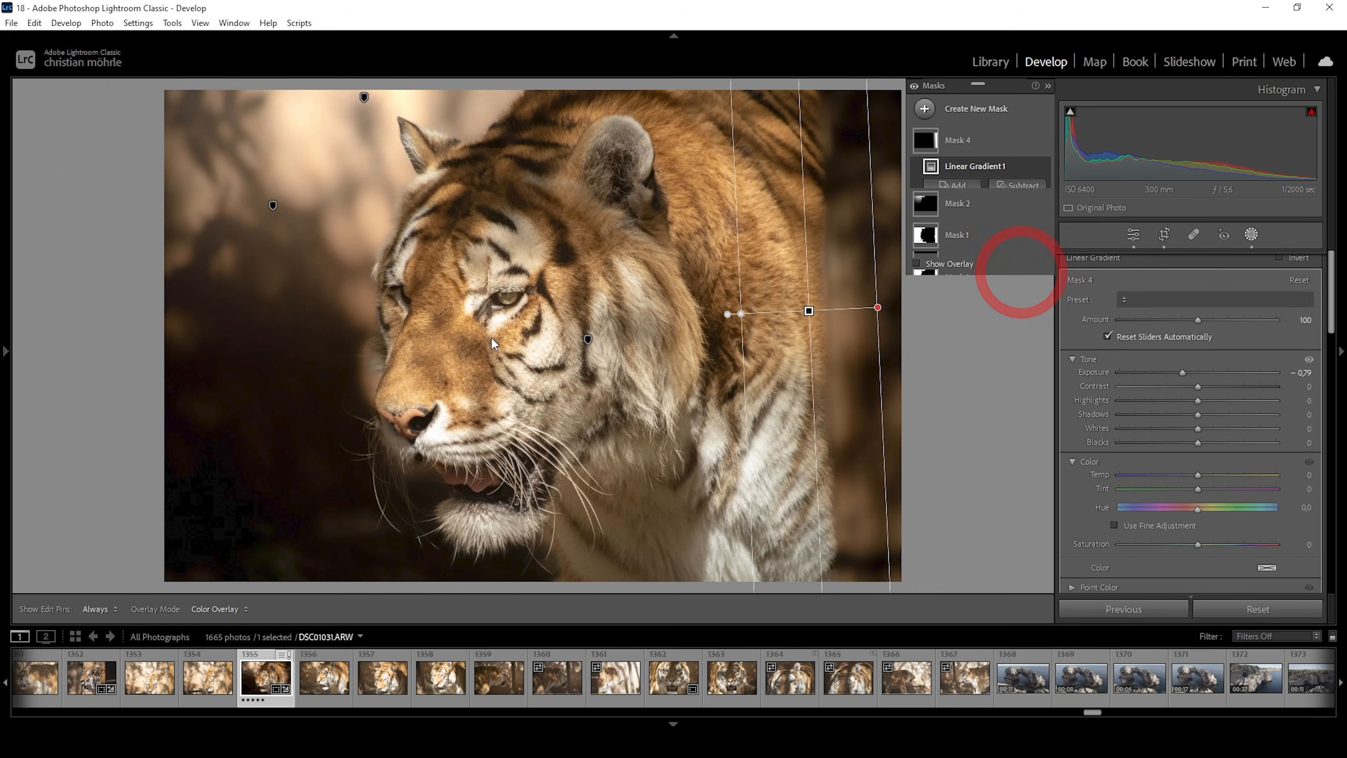
left_click_drag(503, 291, 537, 322)
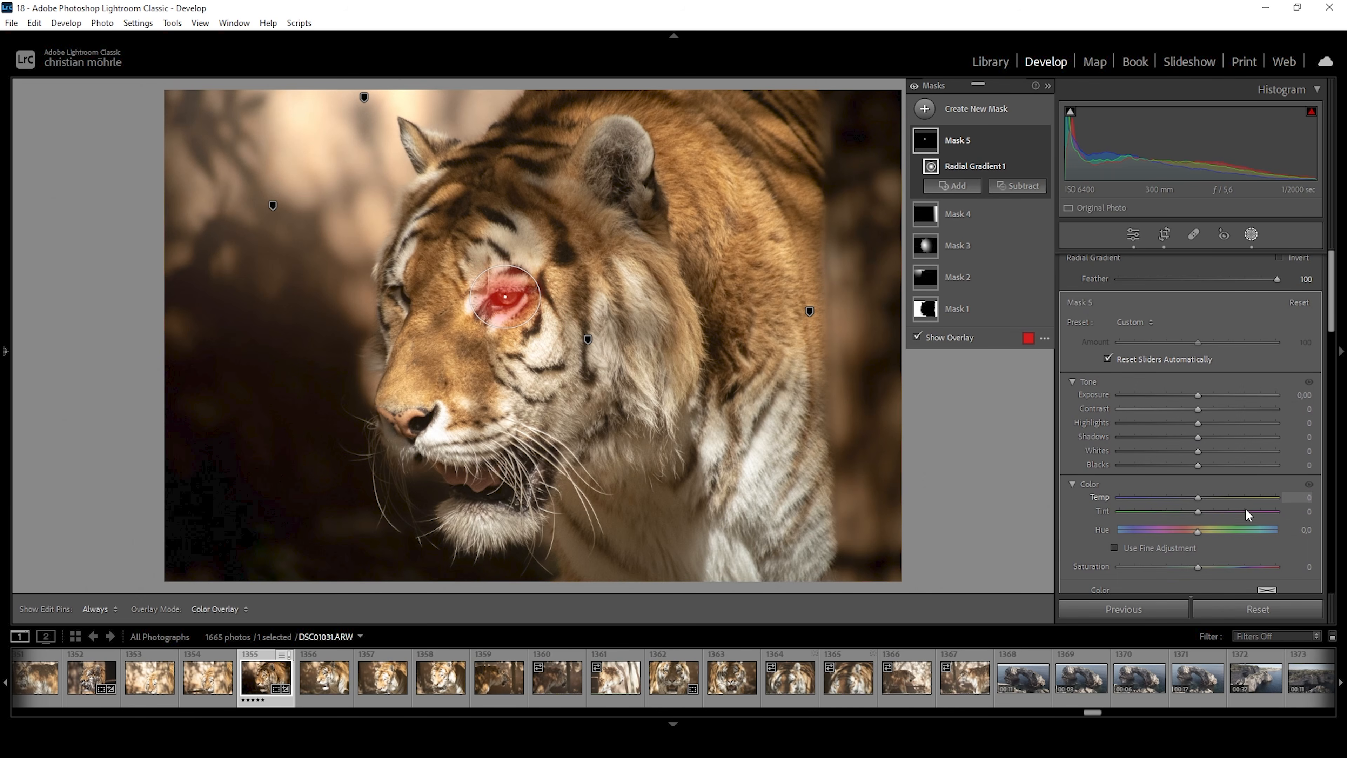
scroll(1245, 507, "down", 10)
left_click_drag(1197, 381, 1225, 380)
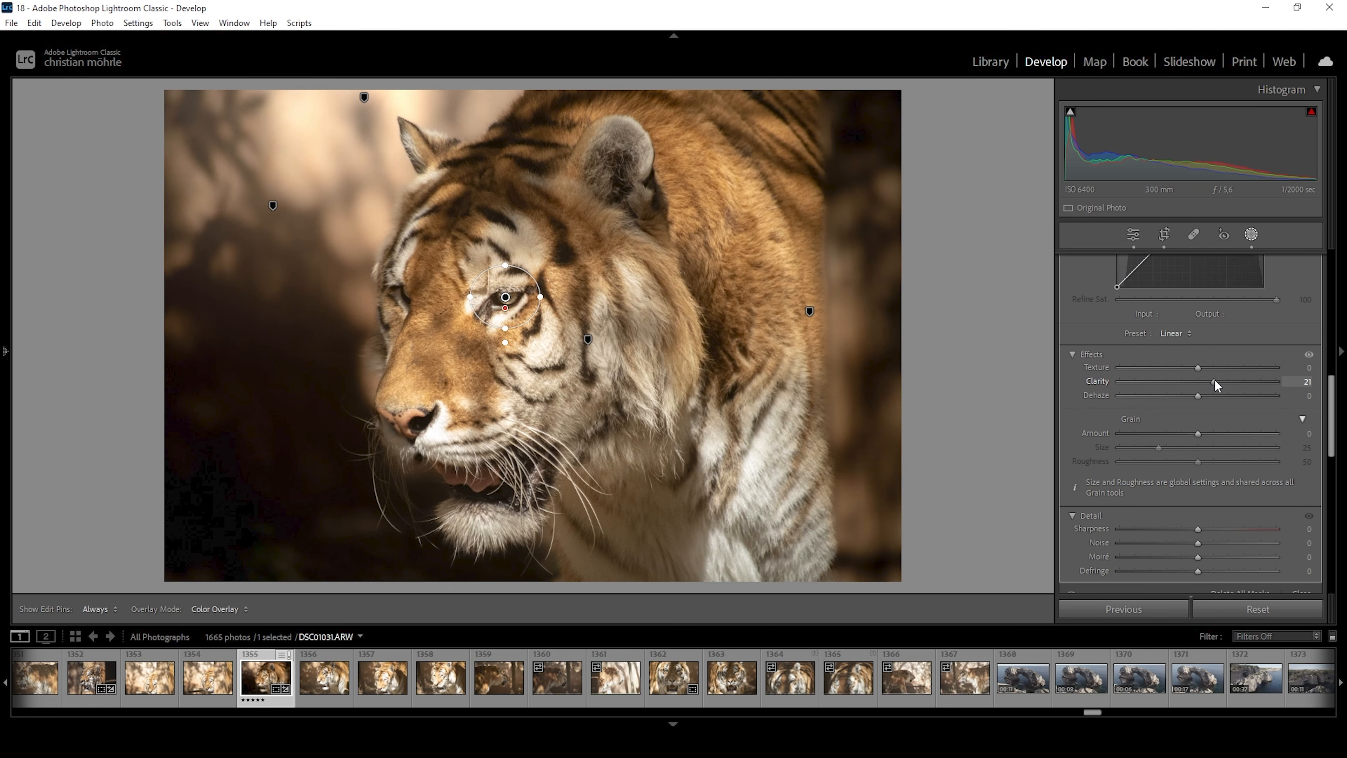
left_click_drag(1217, 378, 1237, 381)
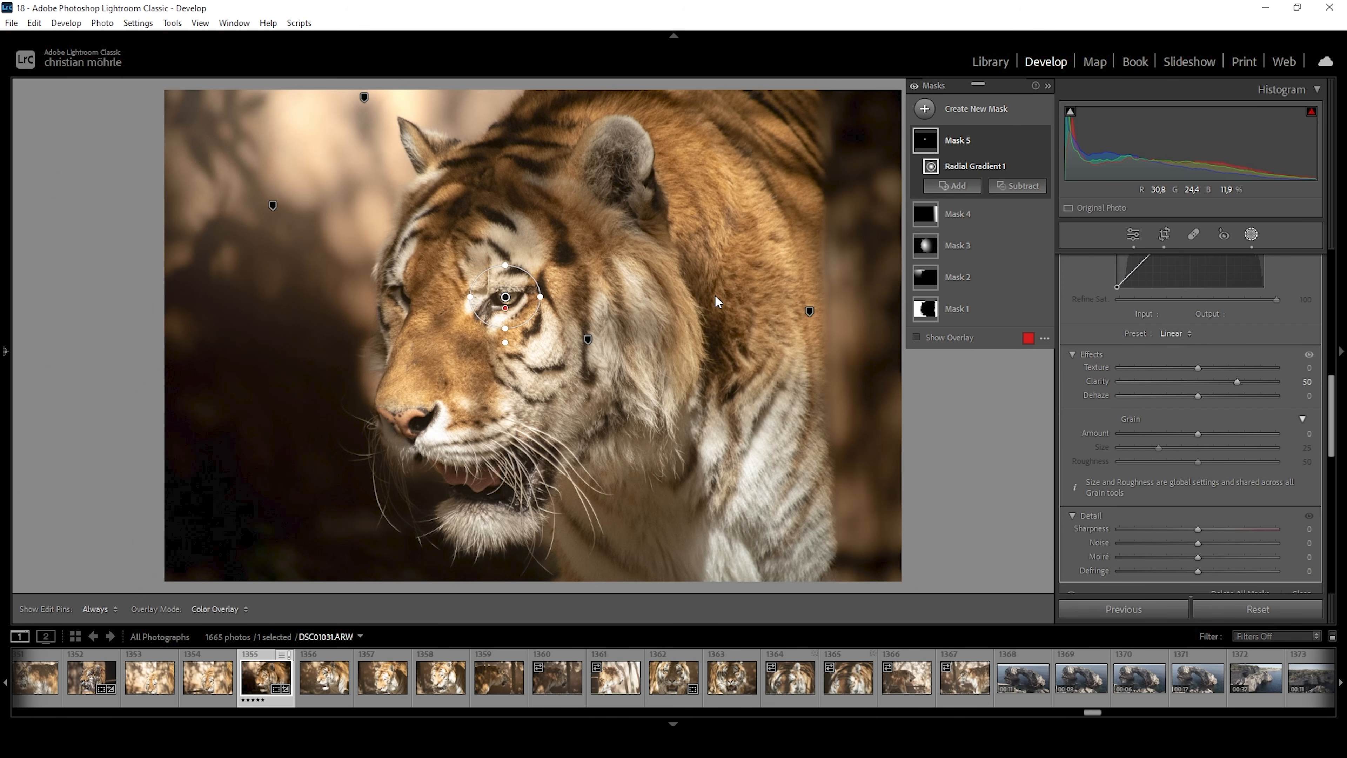
Step: Create another mask that selects the background and intersect it with a second background selection
left_click(924, 109)
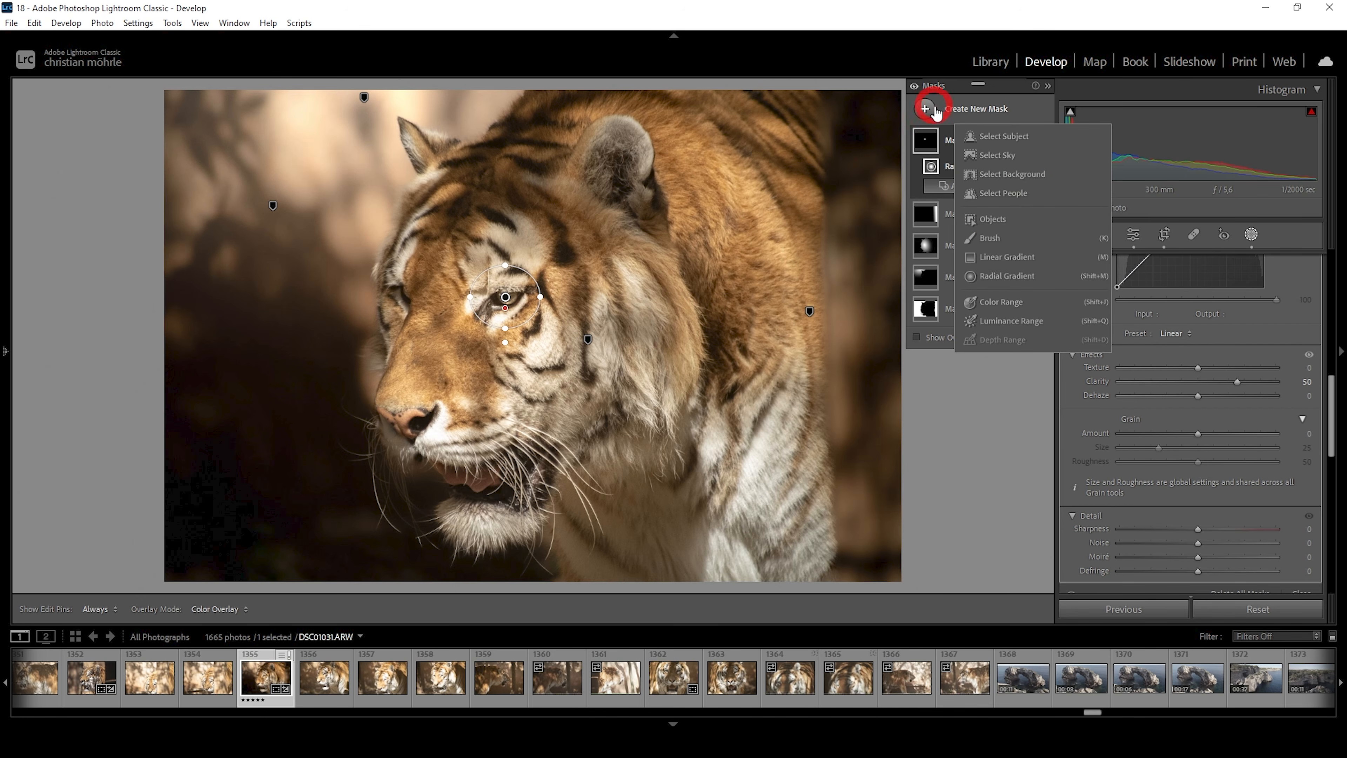
left_click(1037, 176)
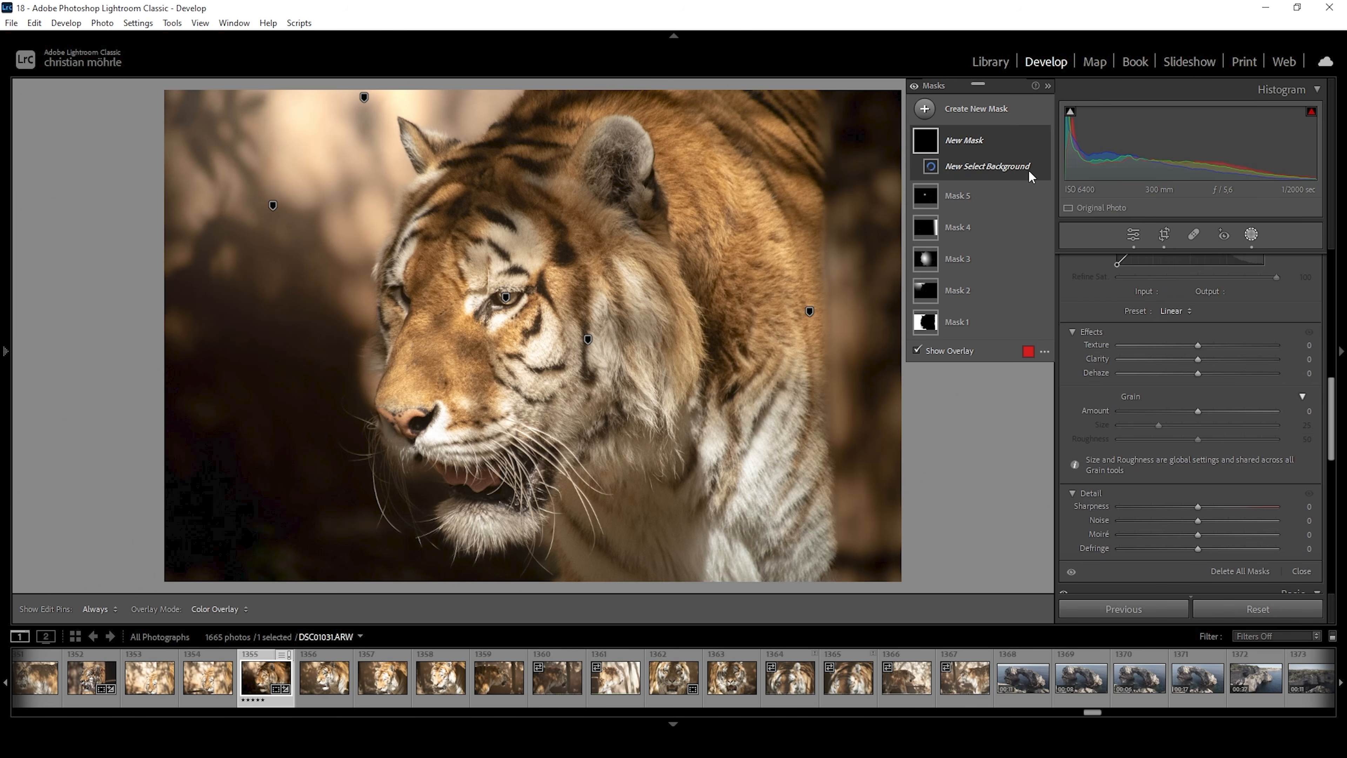
right_click(1025, 140)
mouse_move(1058, 207)
left_click(1243, 237)
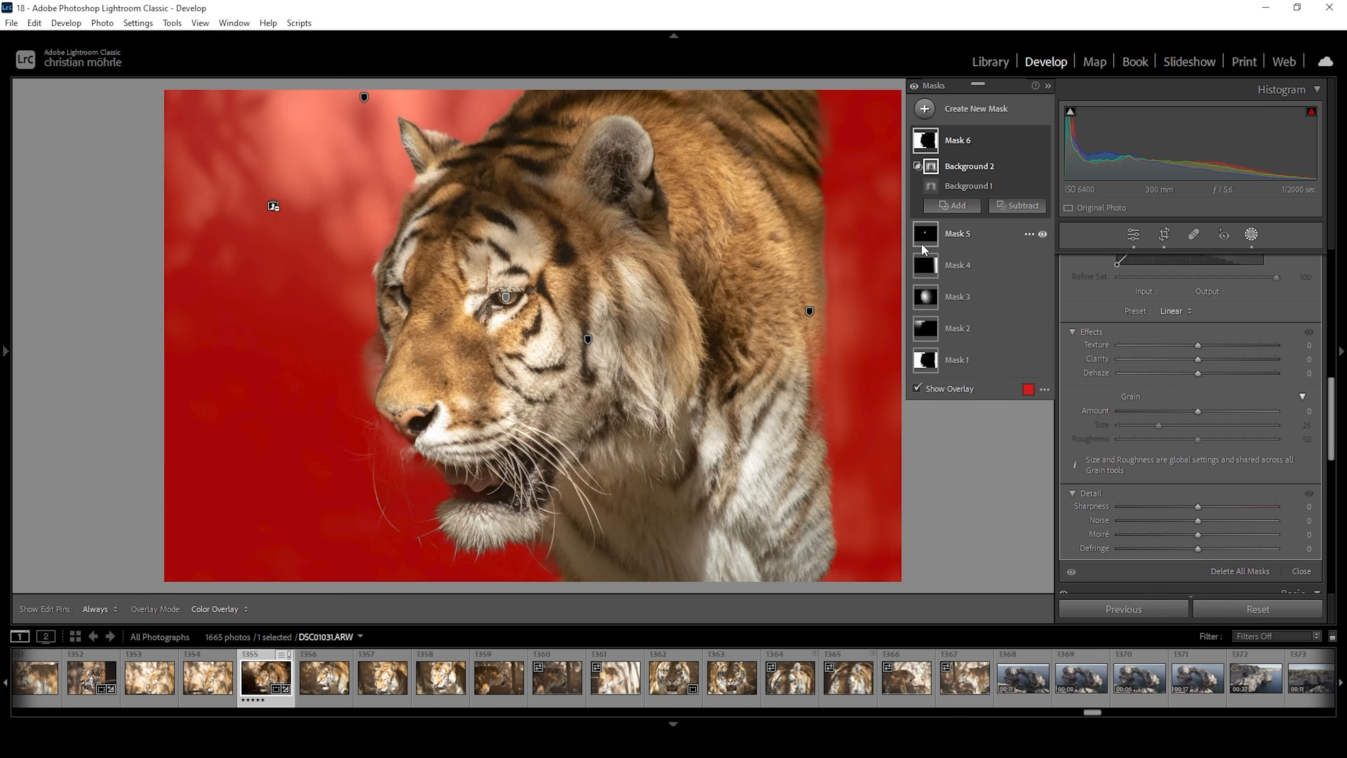
Step: Cool the background by setting the new background mask's Temp to −33
scroll(1236, 435, "down", 3)
scroll(1230, 419, "up", 5)
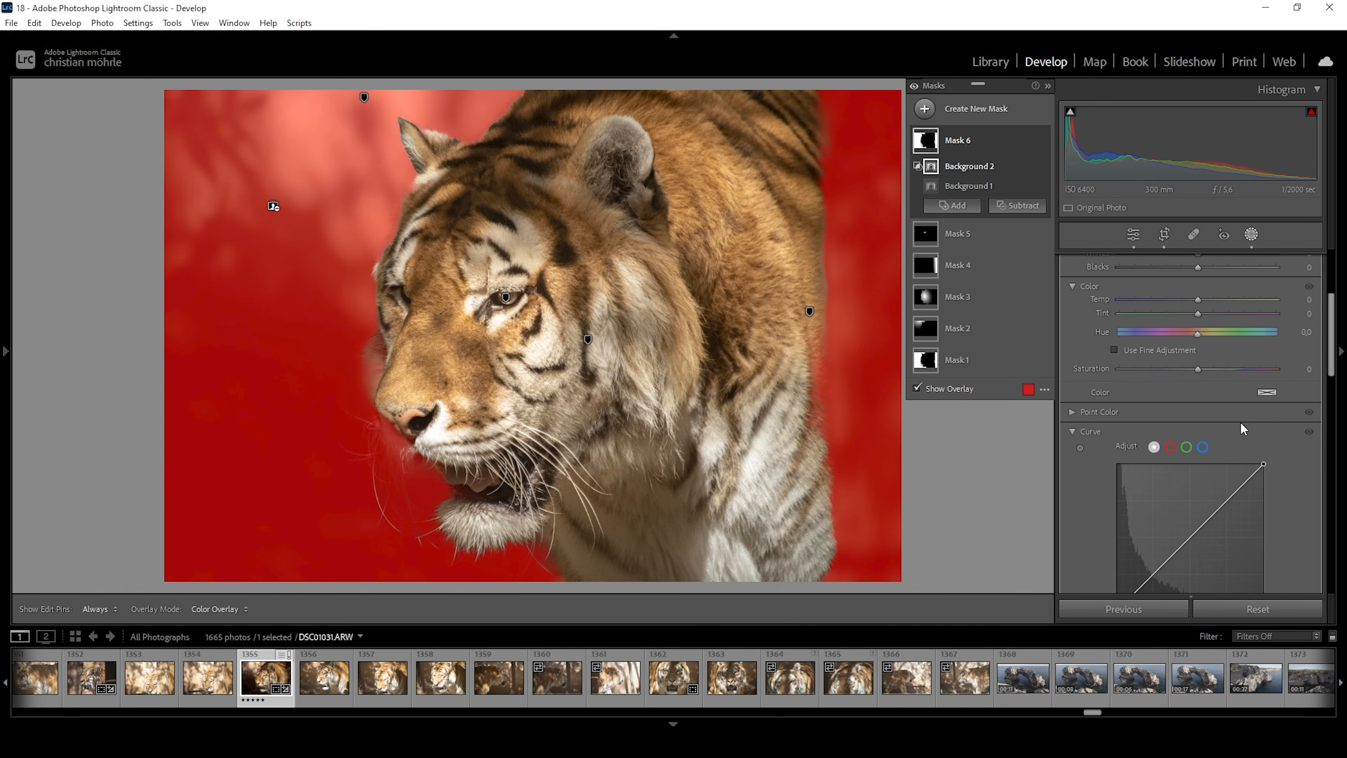
left_click_drag(1199, 475, 1194, 480)
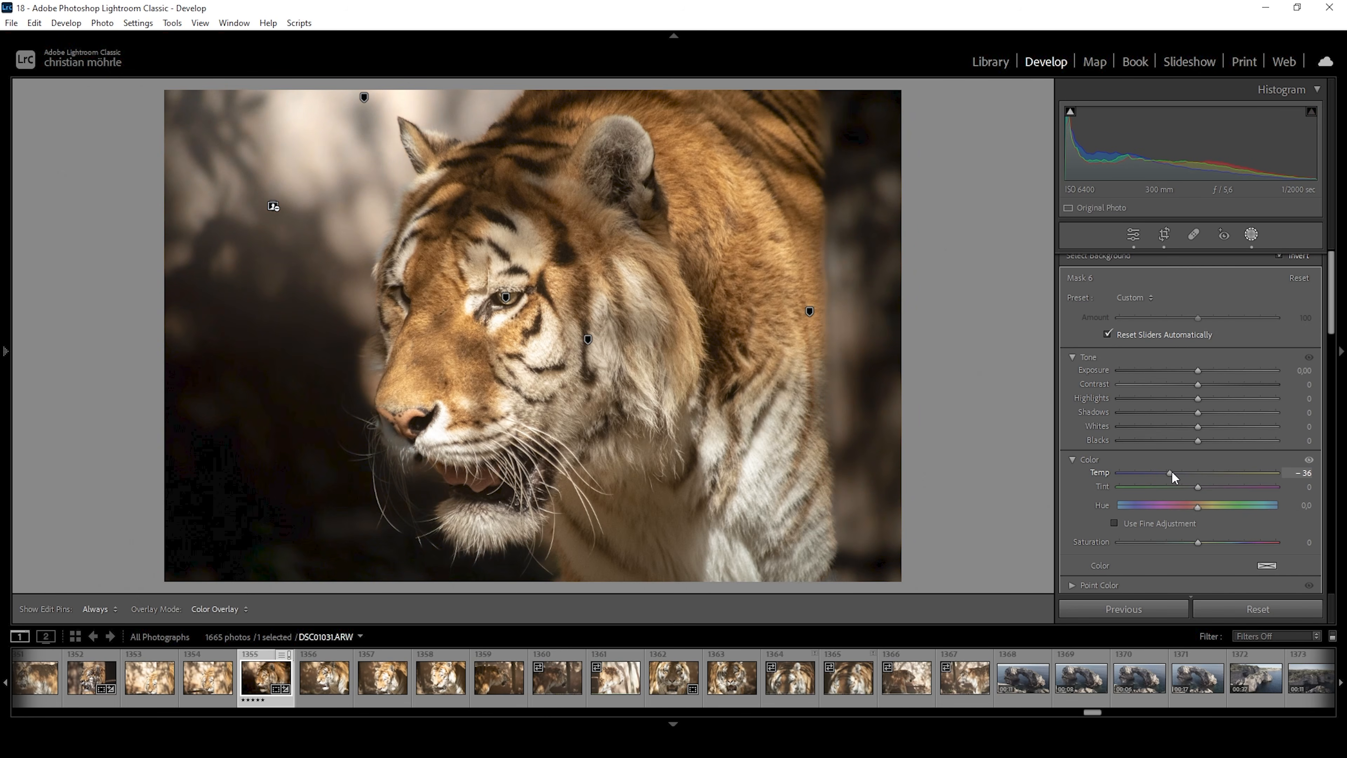
left_click_drag(1171, 471, 1174, 471)
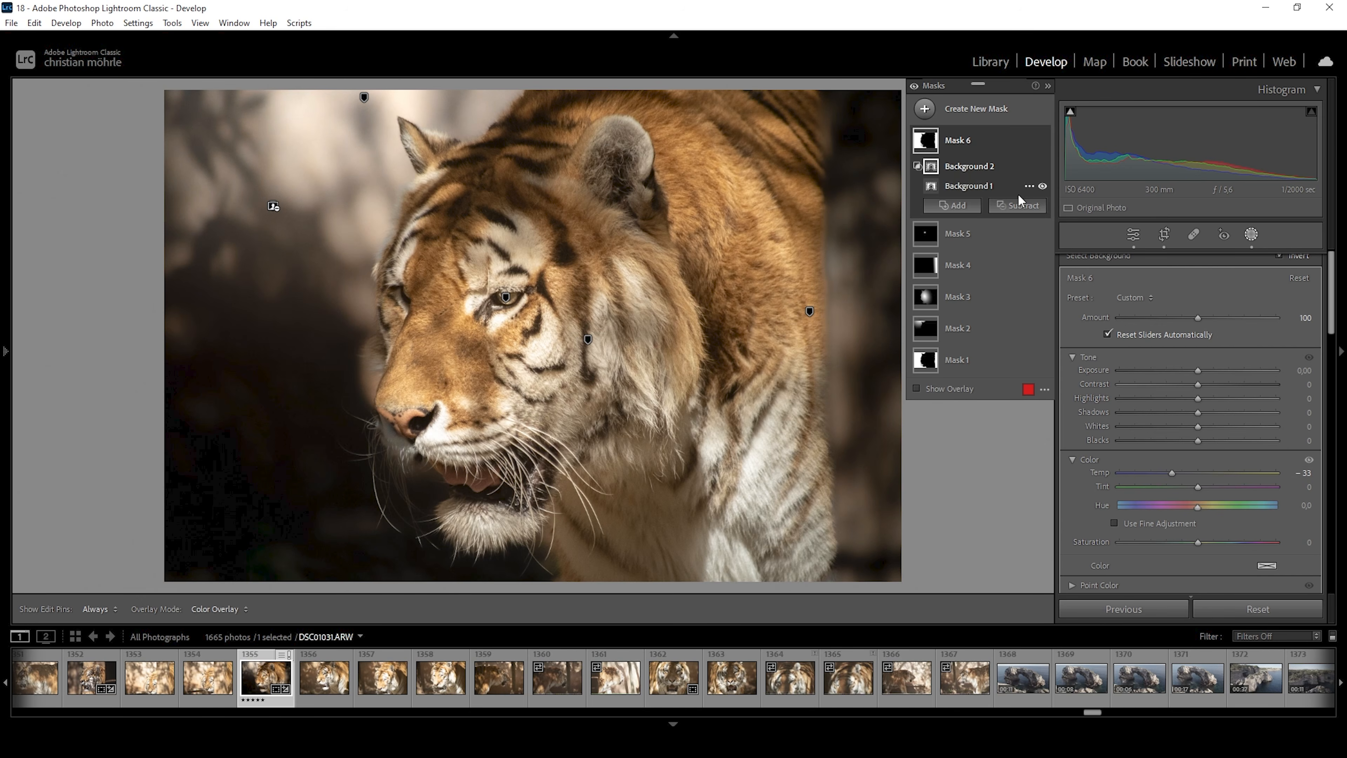
Step: Compare the photo with and without all masks, and return to the global adjustments to check the shadow clipping
left_click(912, 87)
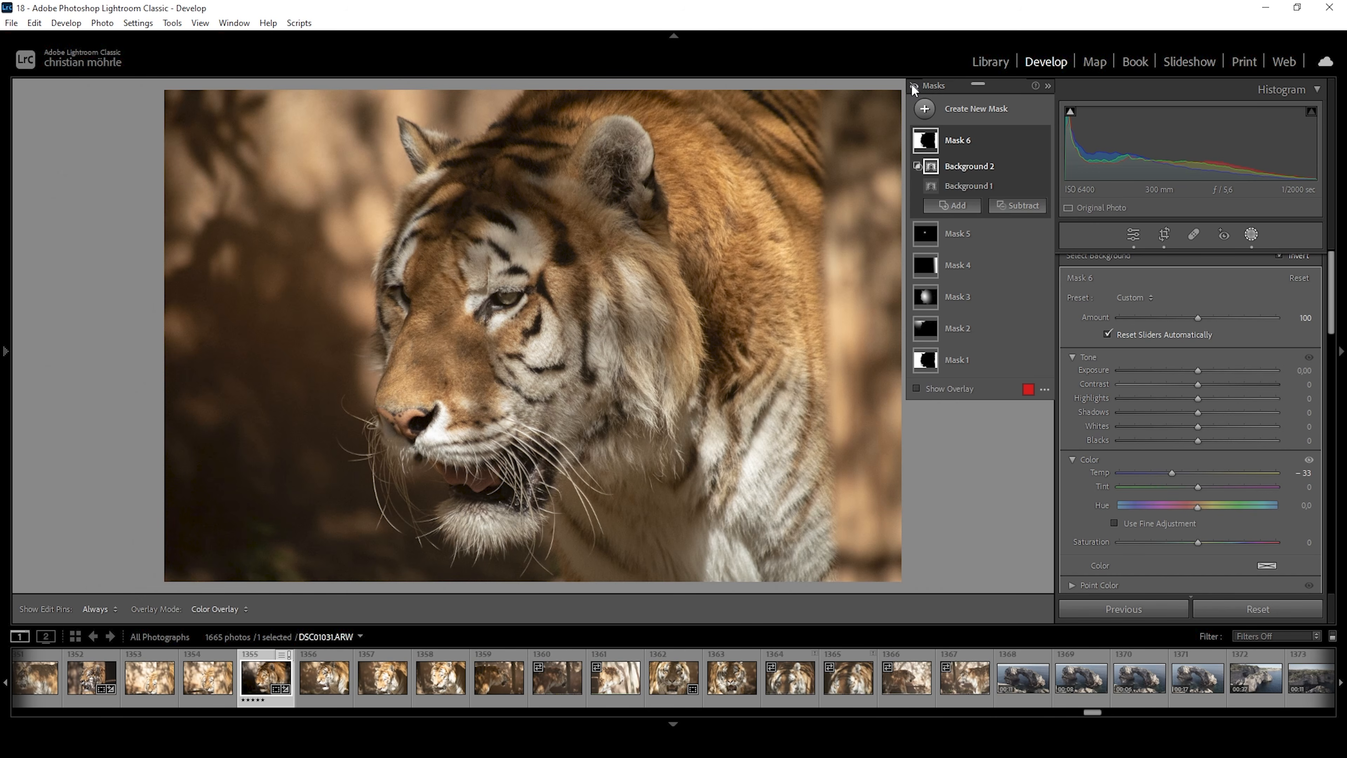
left_click(910, 84)
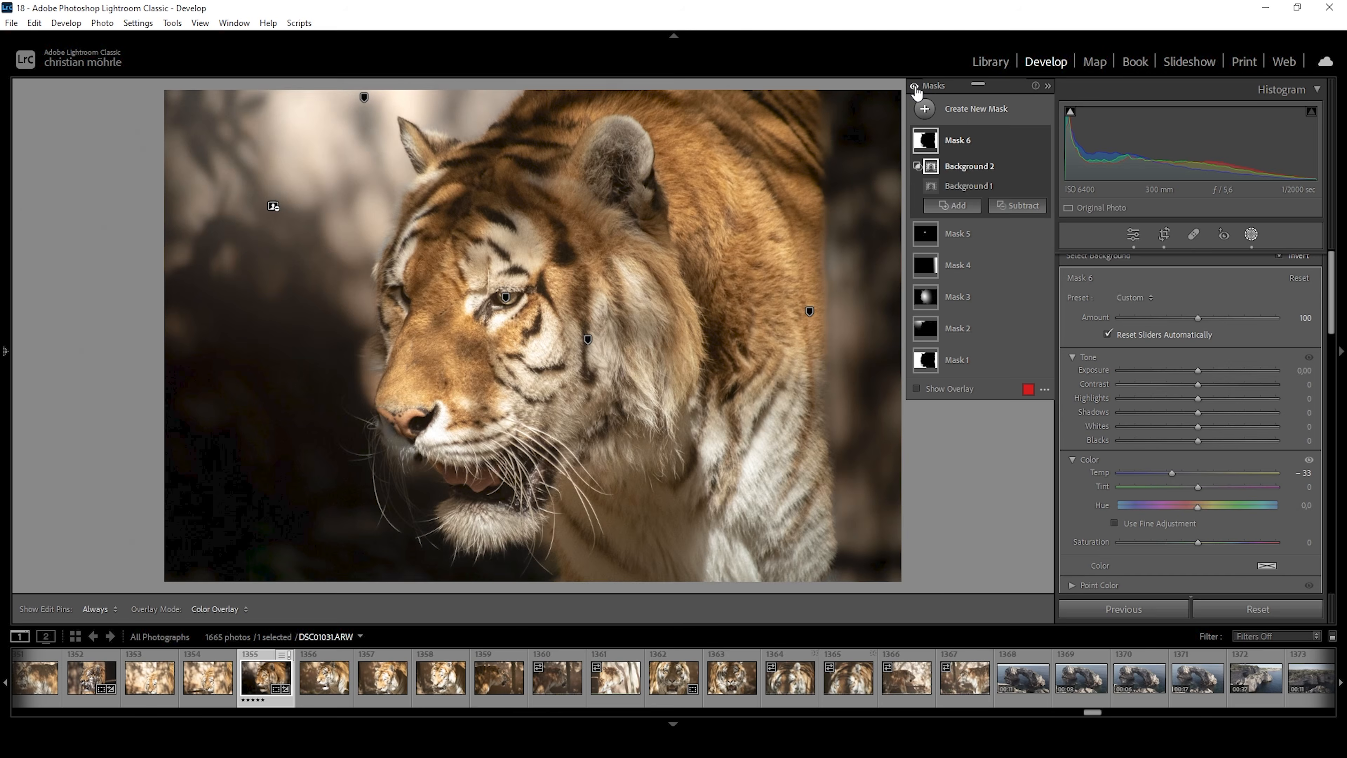
left_click(914, 87)
left_click(914, 85)
left_click(1140, 234)
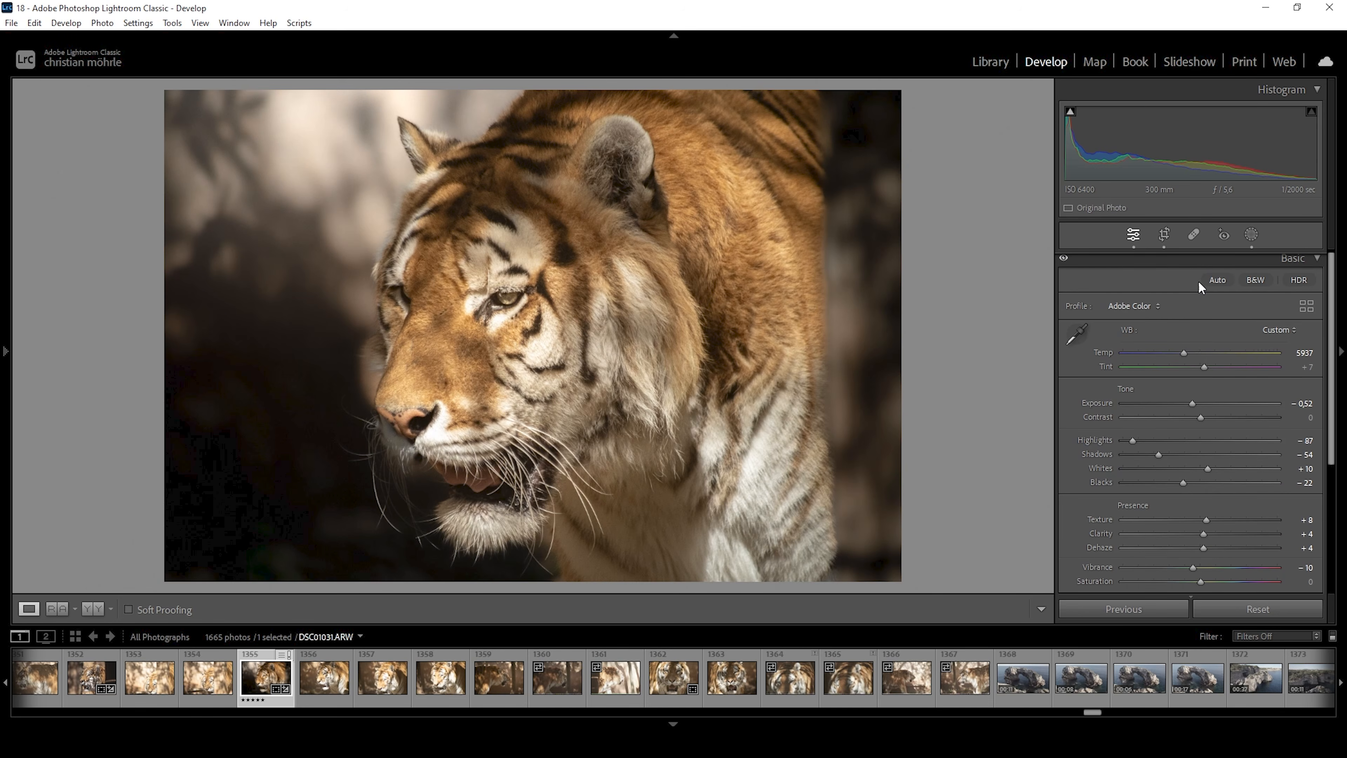
left_click(1070, 112)
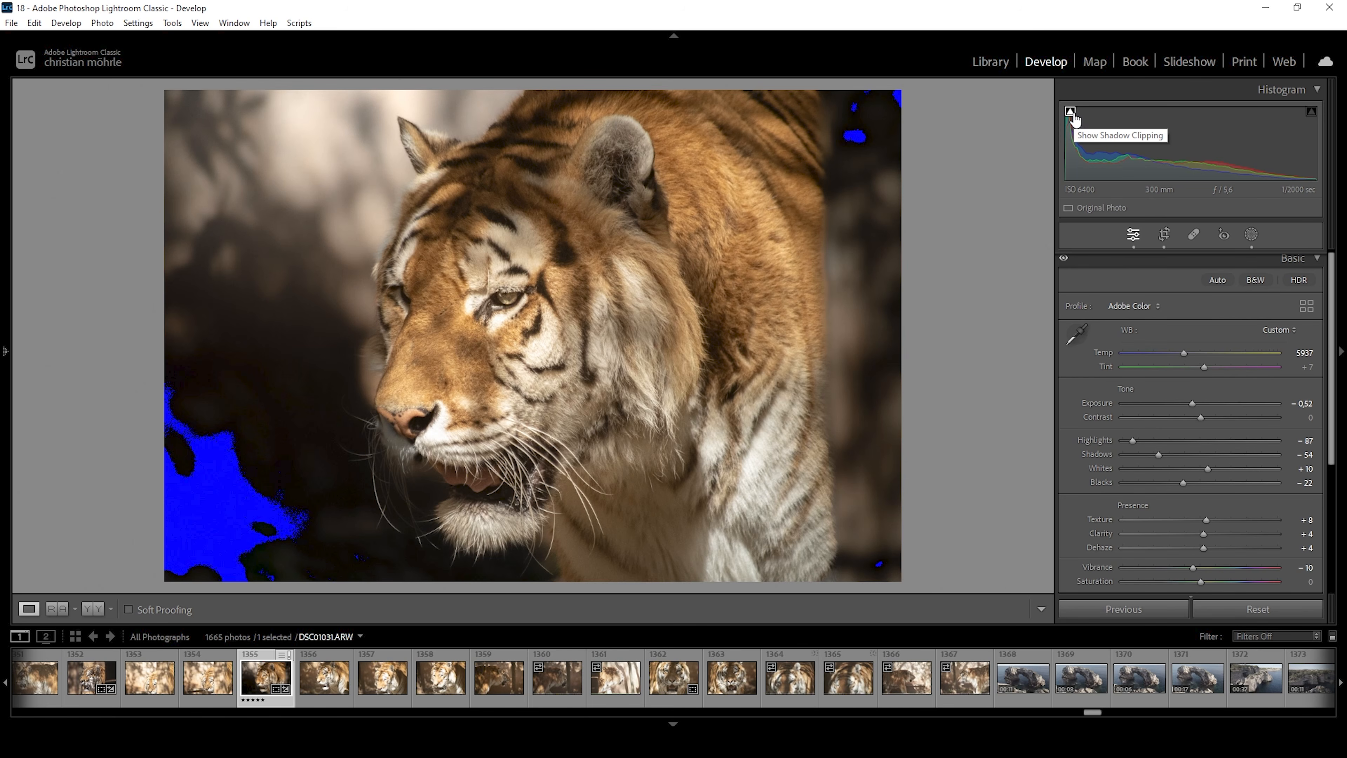
Step: Shift the Orange and Yellow hues toward red with the Color Mixer
left_click_drag(1331, 264, 1315, 432)
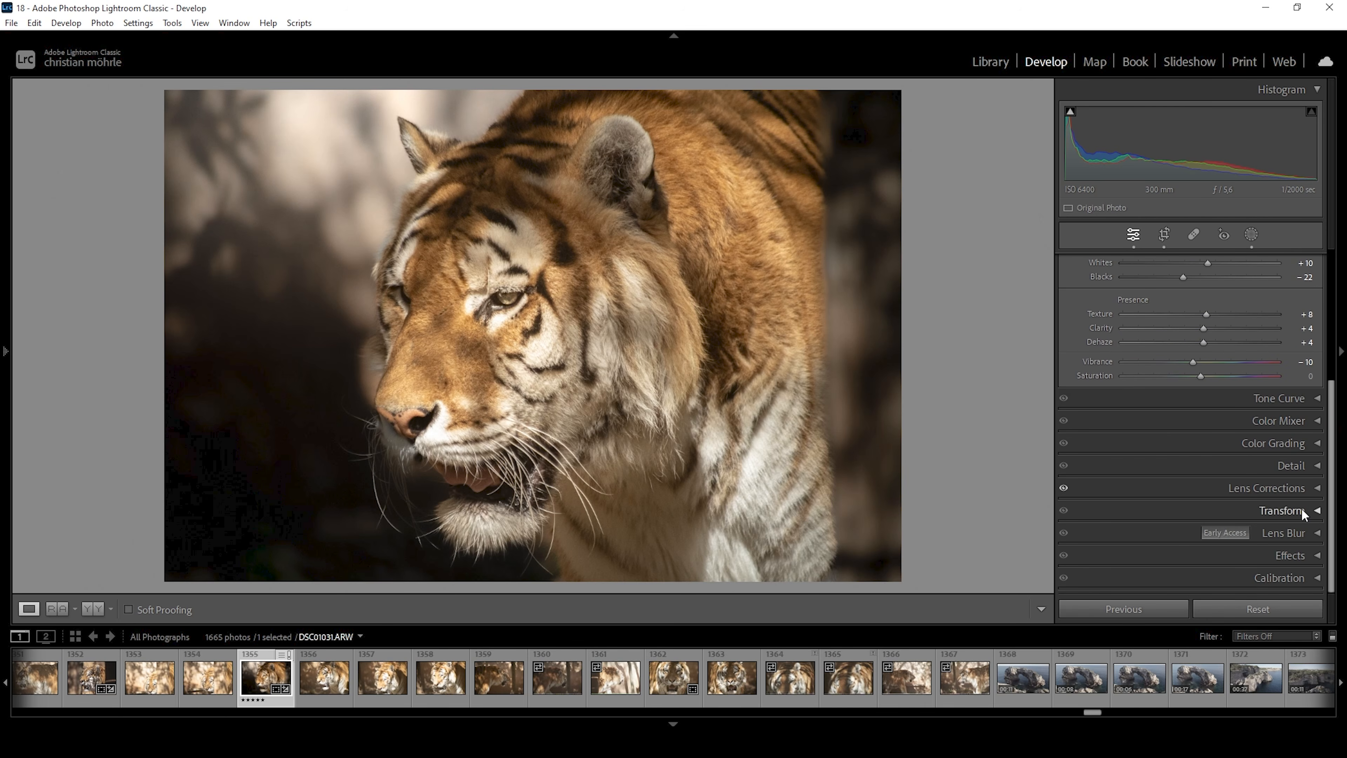
left_click(1221, 418)
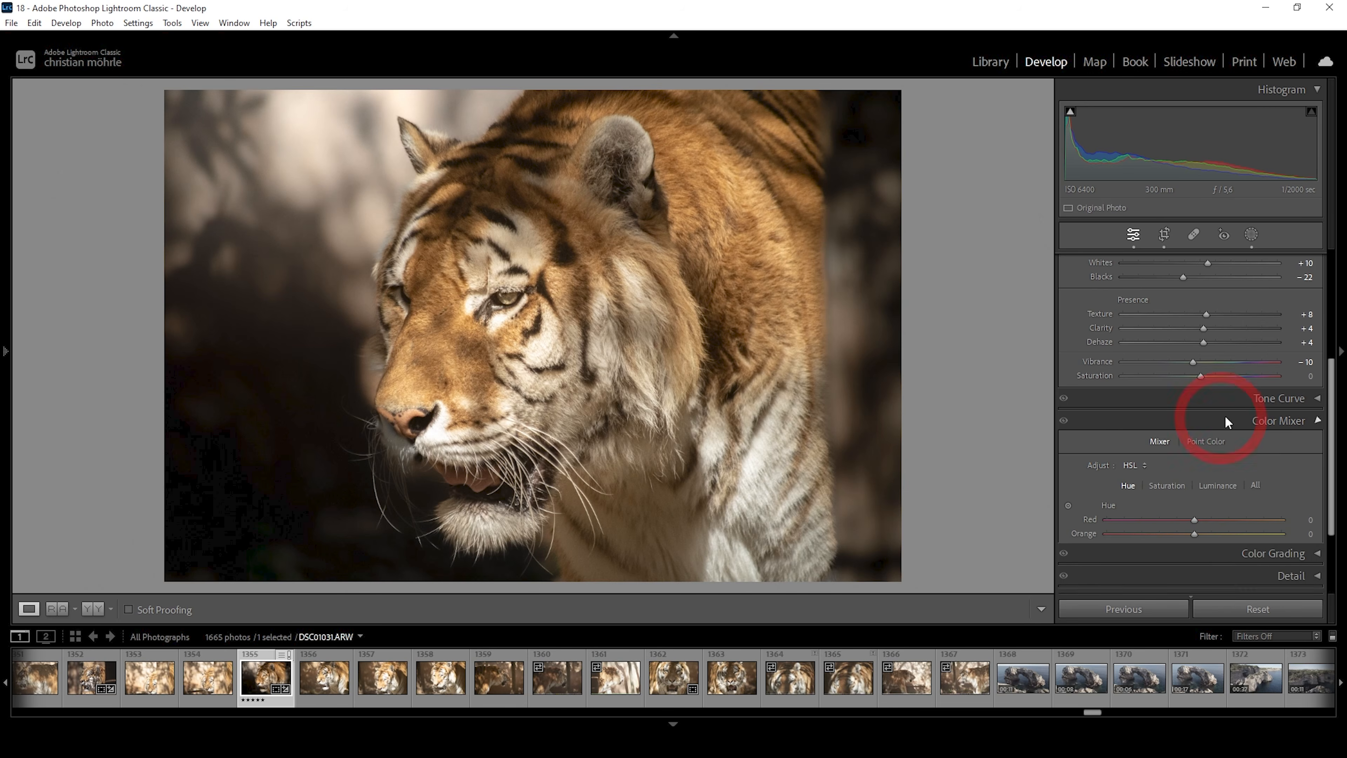
left_click_drag(1332, 376, 1331, 425)
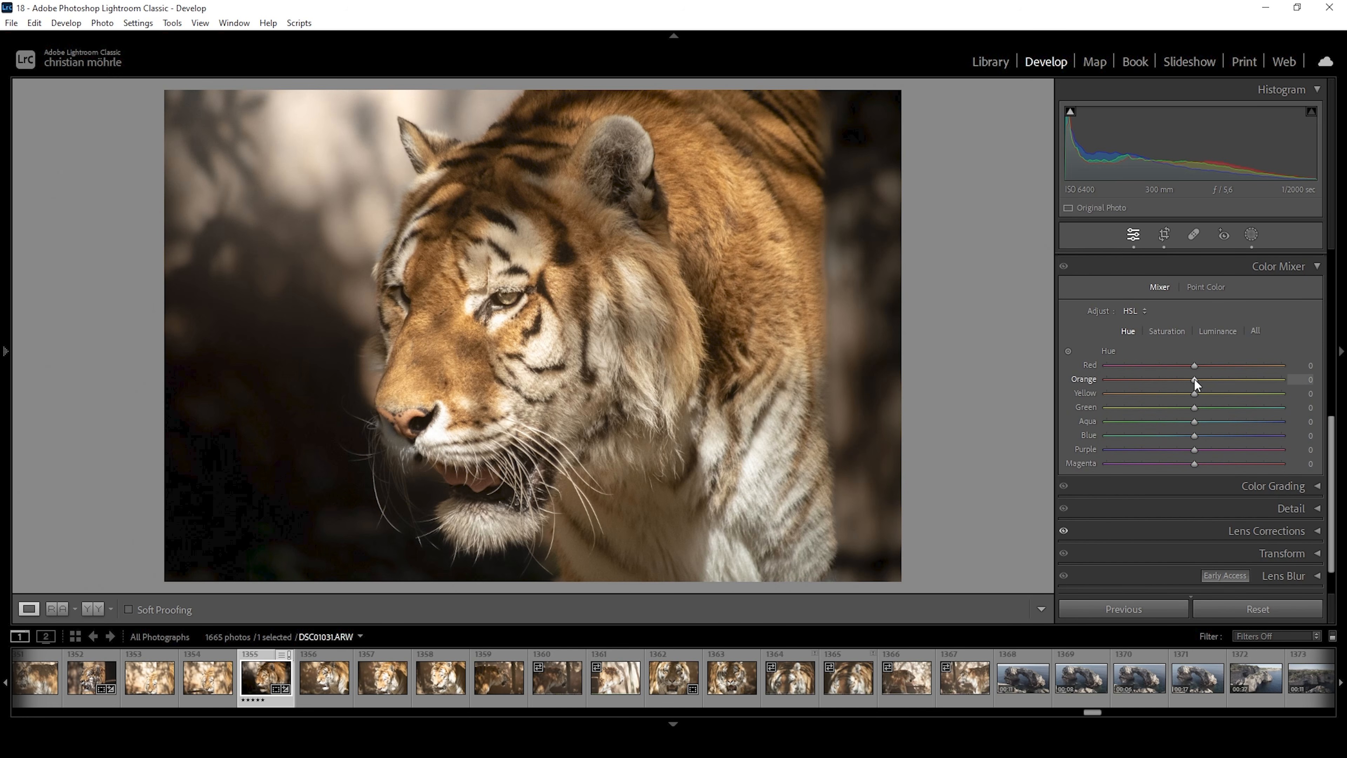
left_click_drag(1193, 378, 1182, 376)
left_click_drag(1194, 393, 1175, 389)
Step: Set the Color Mixer's Orange saturation to +31 and Yellow saturation to −62
left_click(1164, 330)
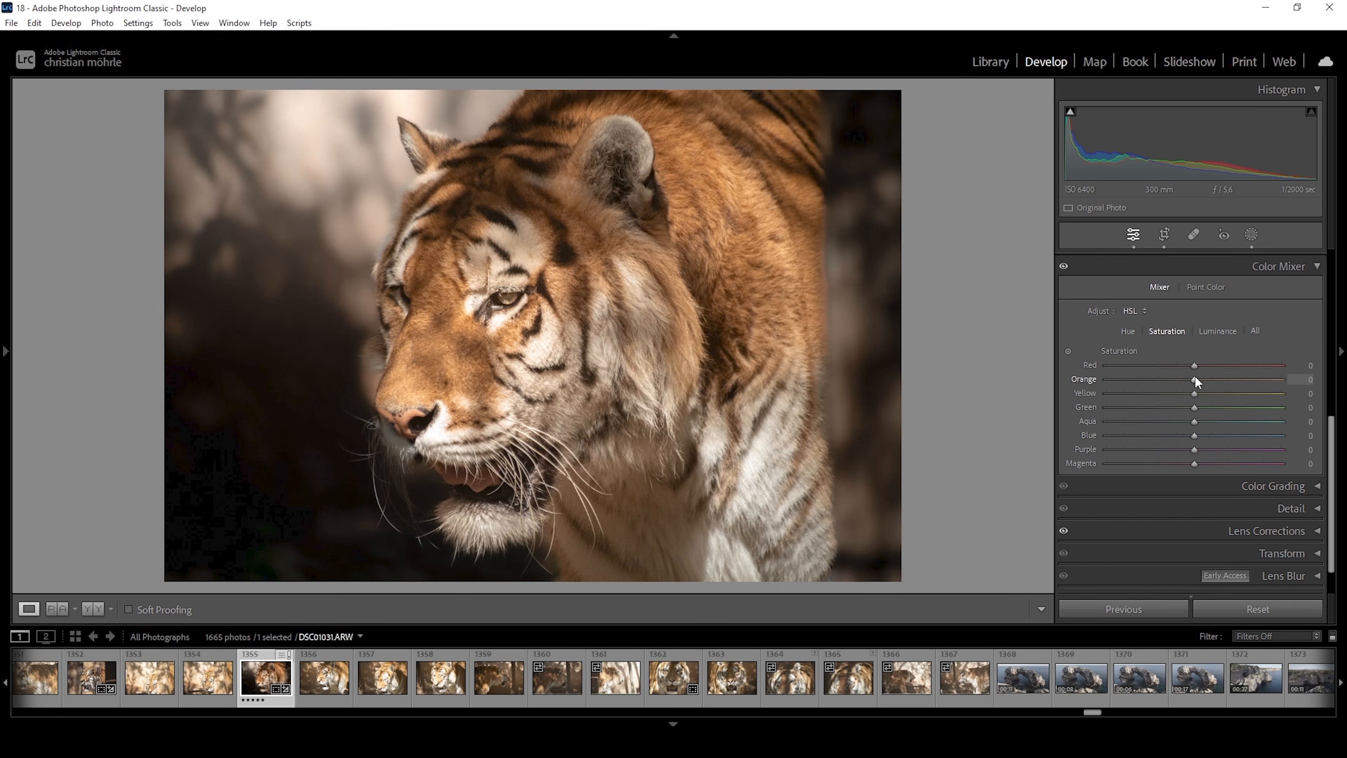
left_click_drag(1193, 374, 1158, 390)
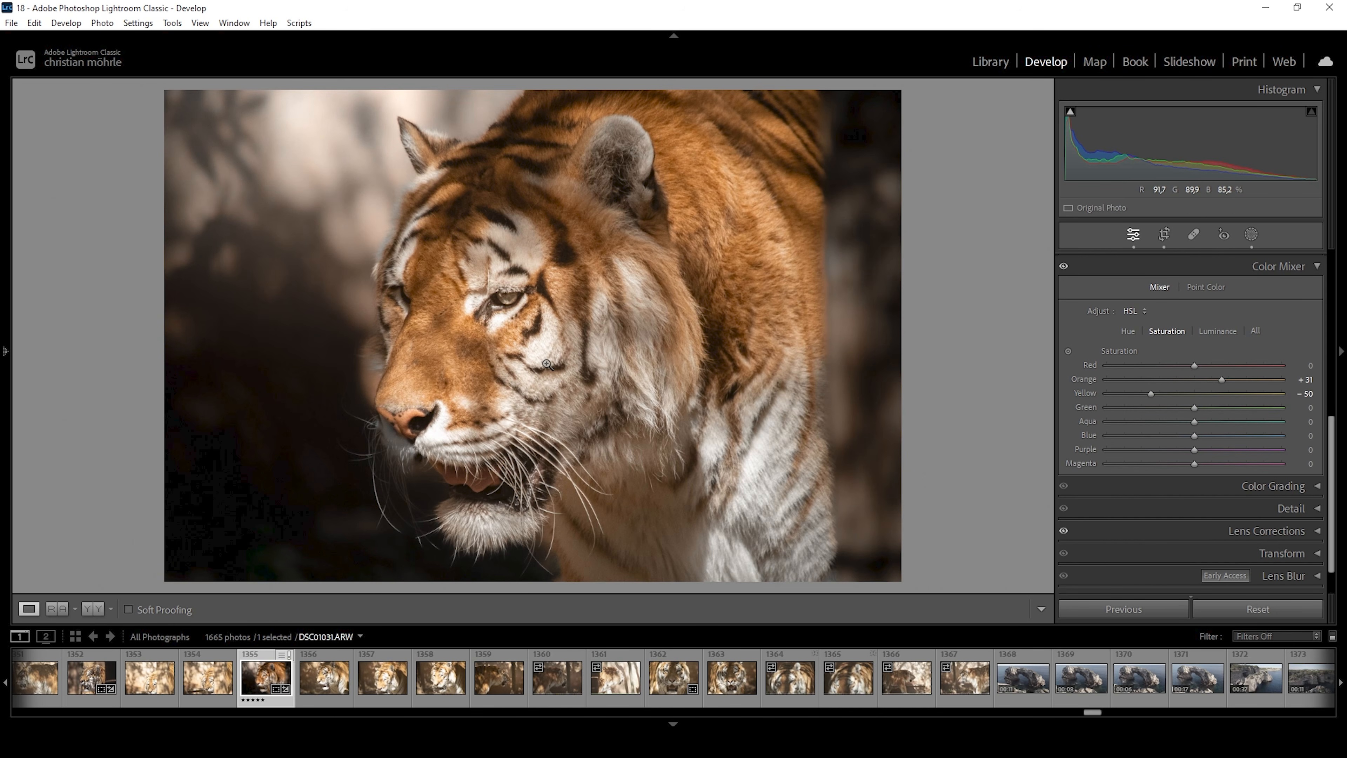
mouse_move(1149, 395)
left_mouse_down()
mouse_move(1126, 396)
mouse_move(1140, 395)
left_mouse_up()
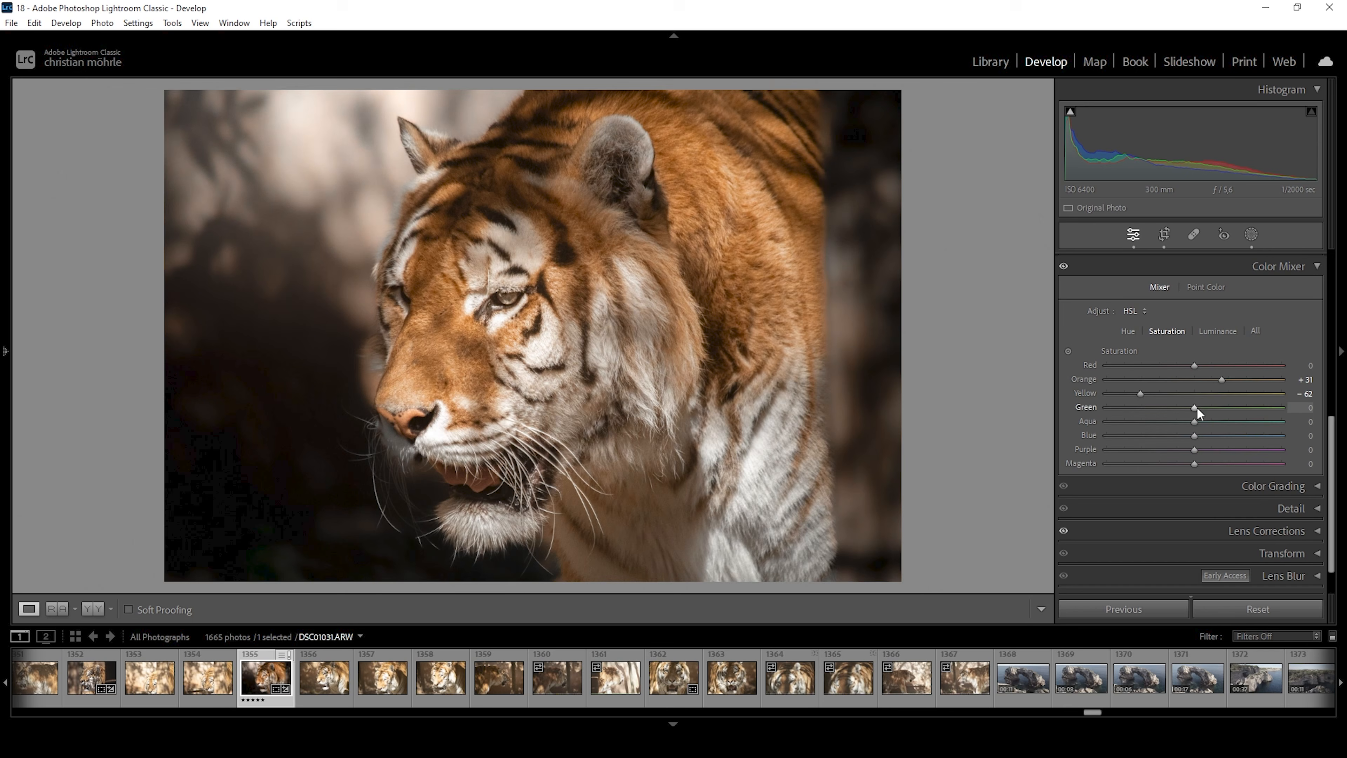
Step: Tint the highlights warm in Color Grading with Hue 36 and Saturation 6
left_click(1309, 265)
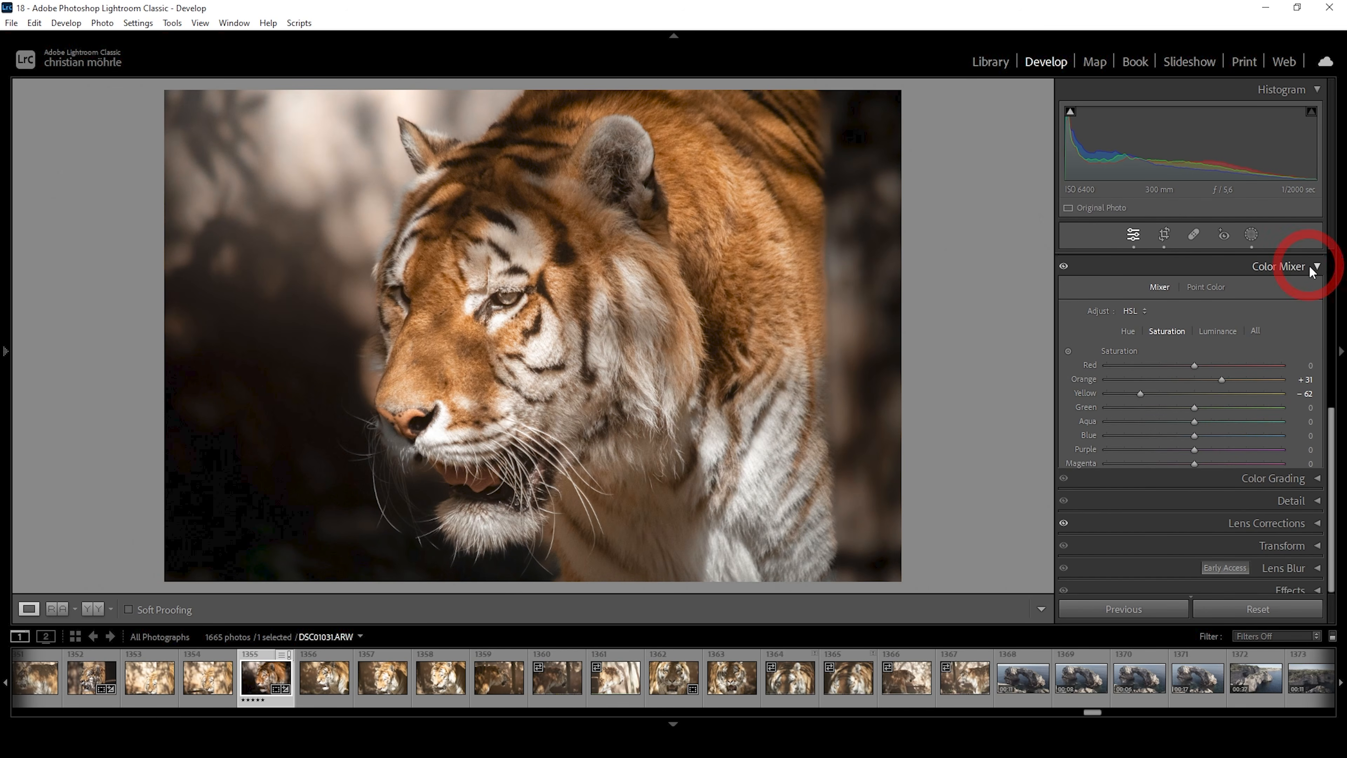
left_click(1293, 448)
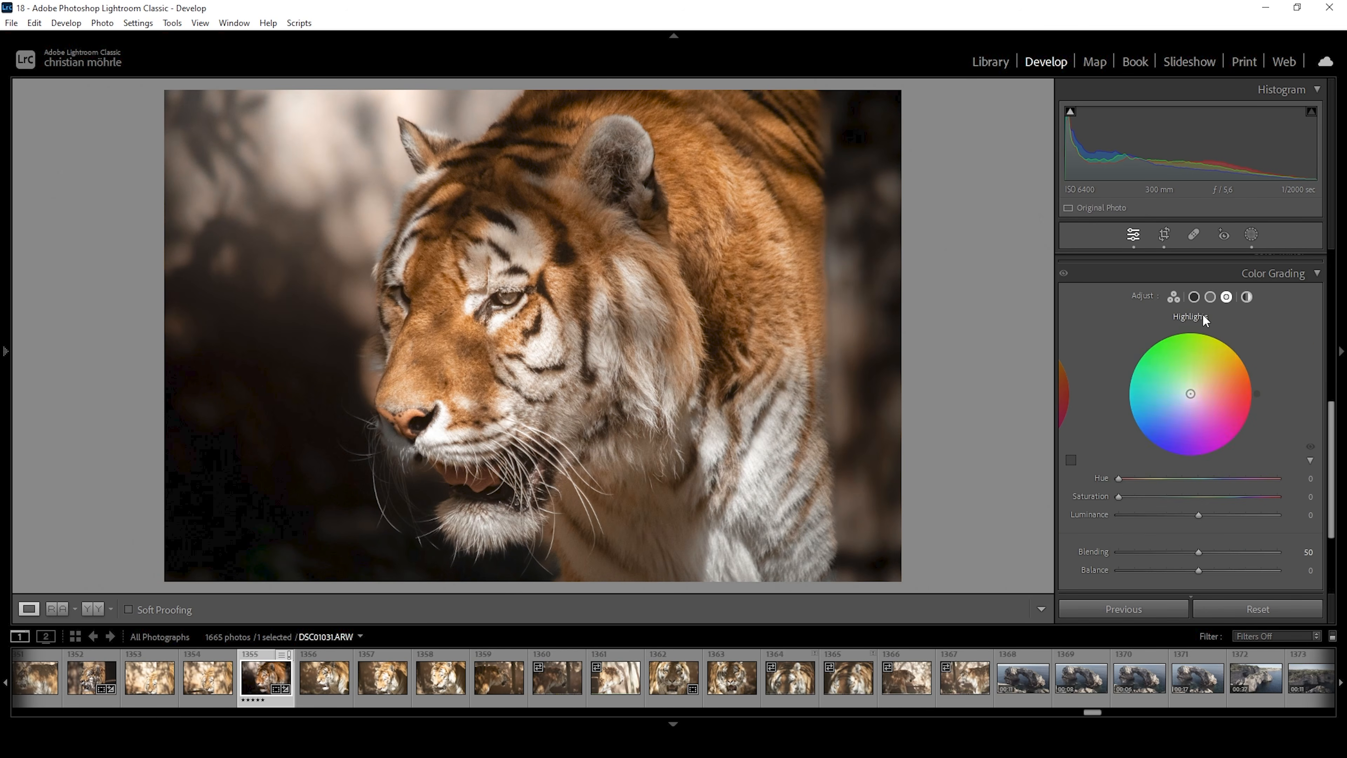
left_click(1226, 297)
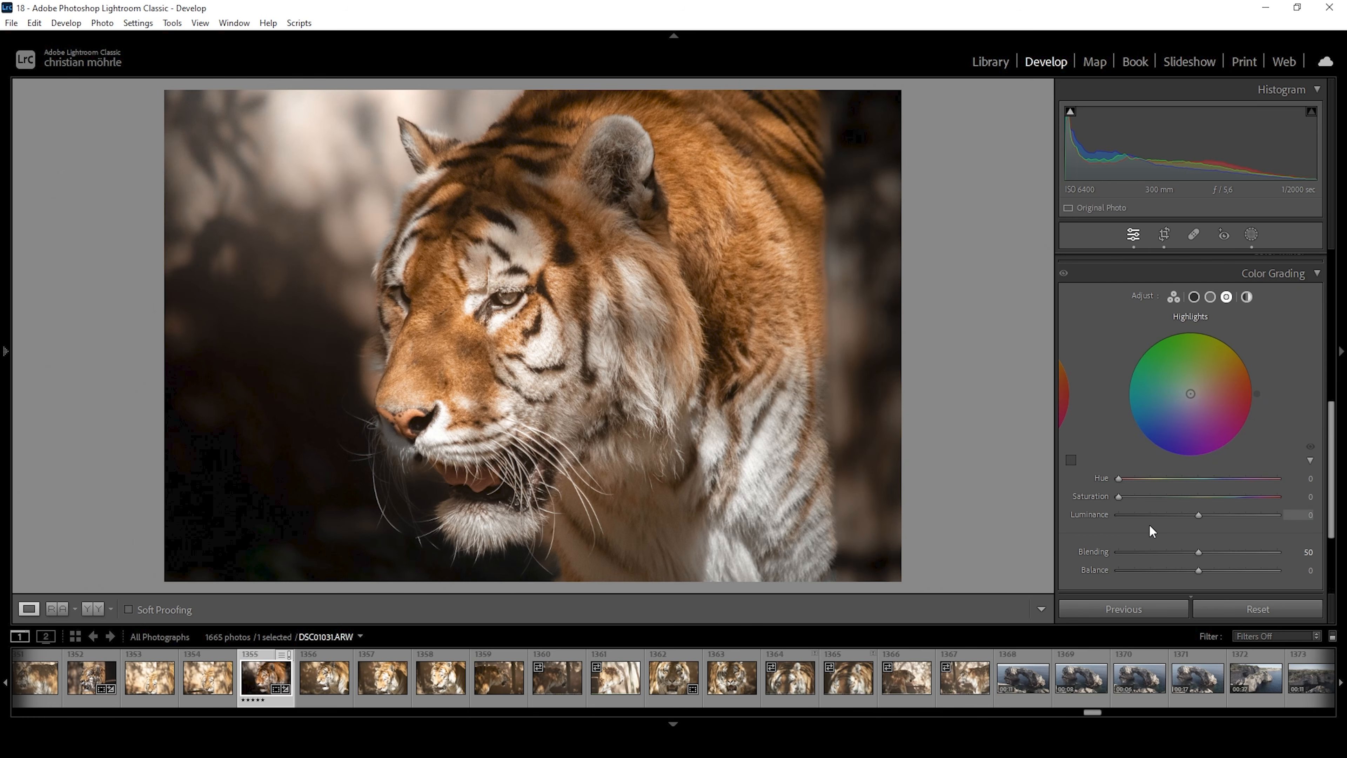
left_click_drag(1118, 477, 1134, 478)
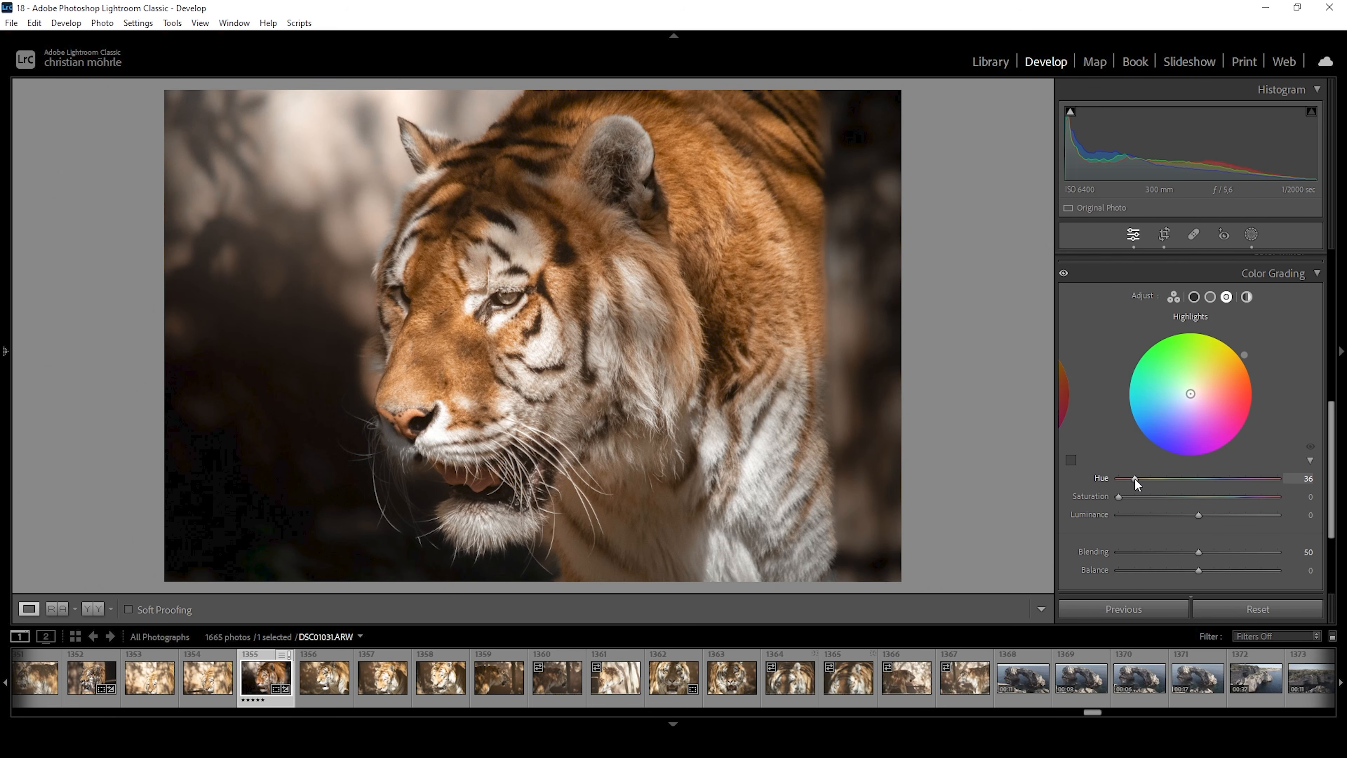
left_click_drag(1121, 497, 1125, 497)
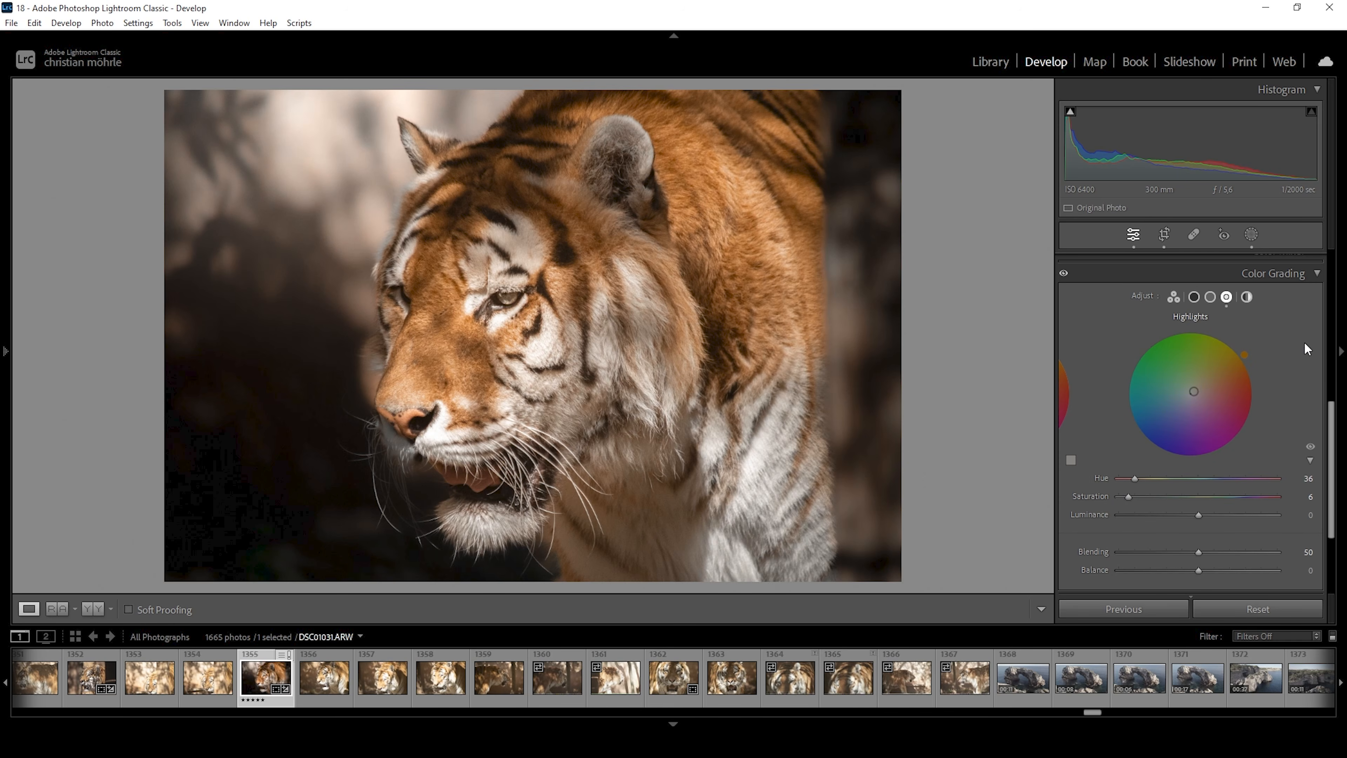
left_click(1313, 277)
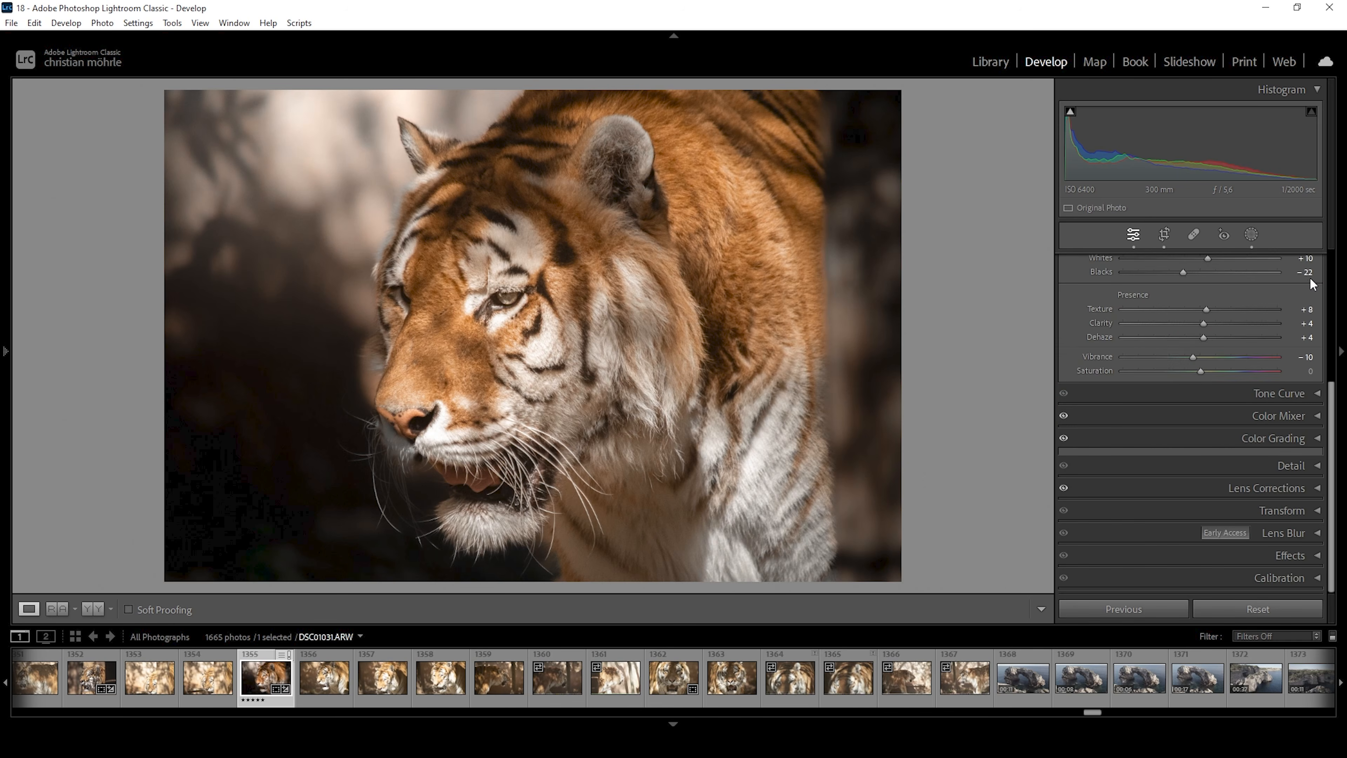
Step: Darken the photo's edges with a Highlight Priority post-crop vignette at Amount −14
left_click(1168, 556)
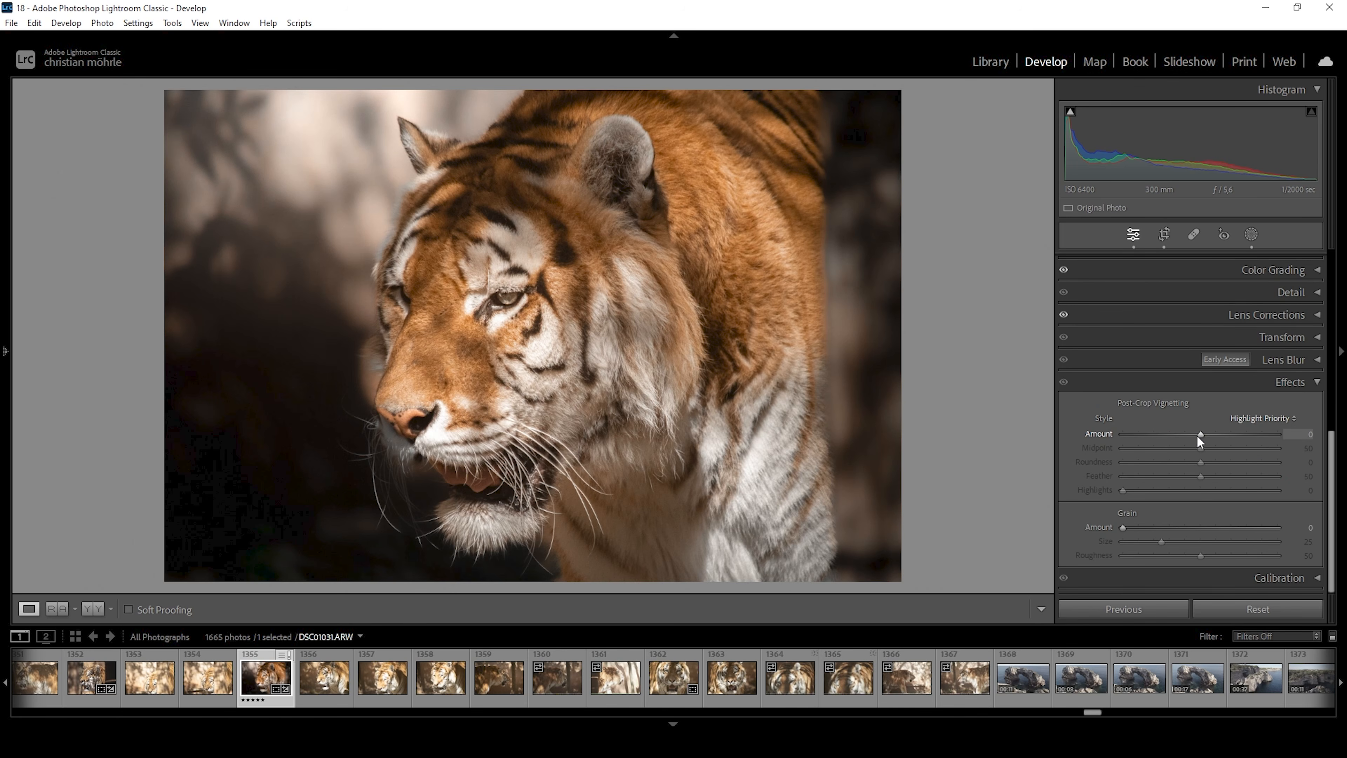
left_click_drag(1199, 434, 1193, 433)
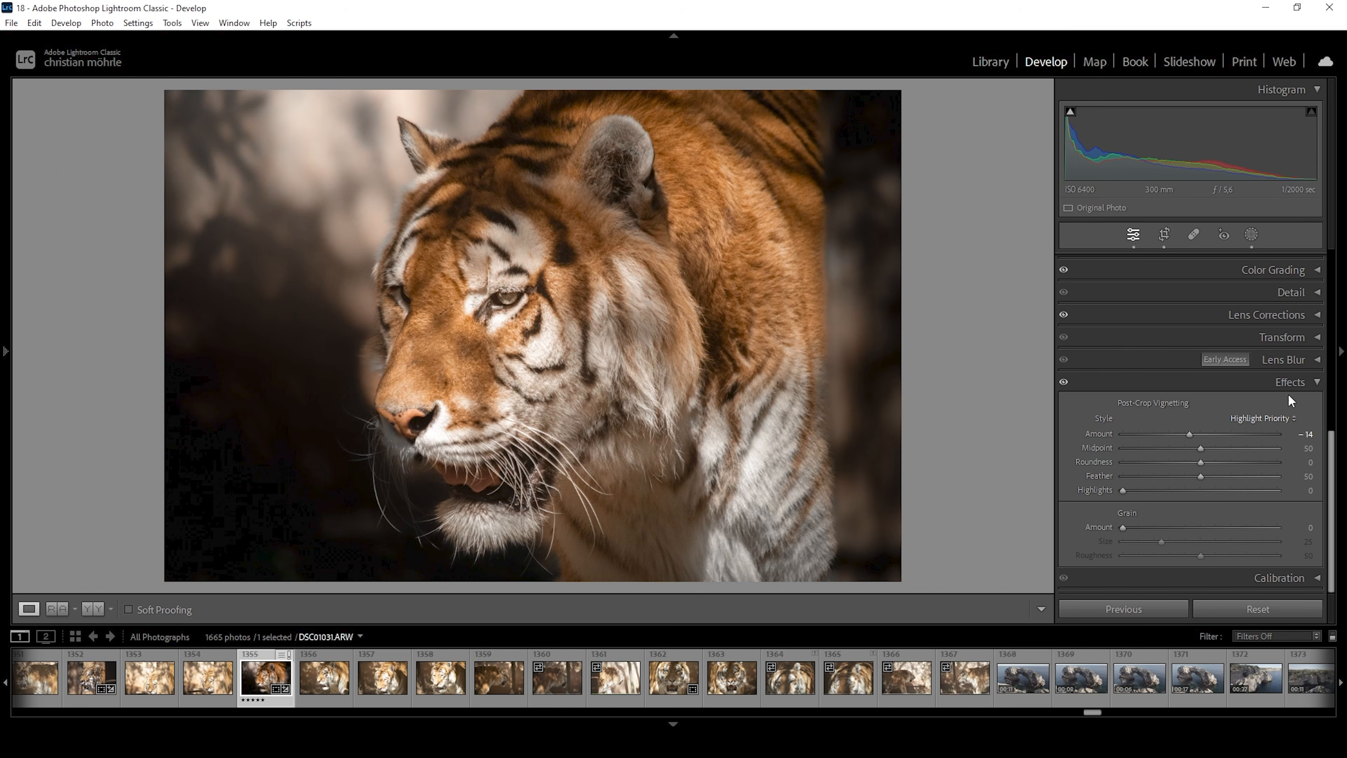
left_click(1308, 382)
Step: Set the Blue Primary hue to −8 in the Calibration settings and raise its saturation slightly
left_click(1296, 578)
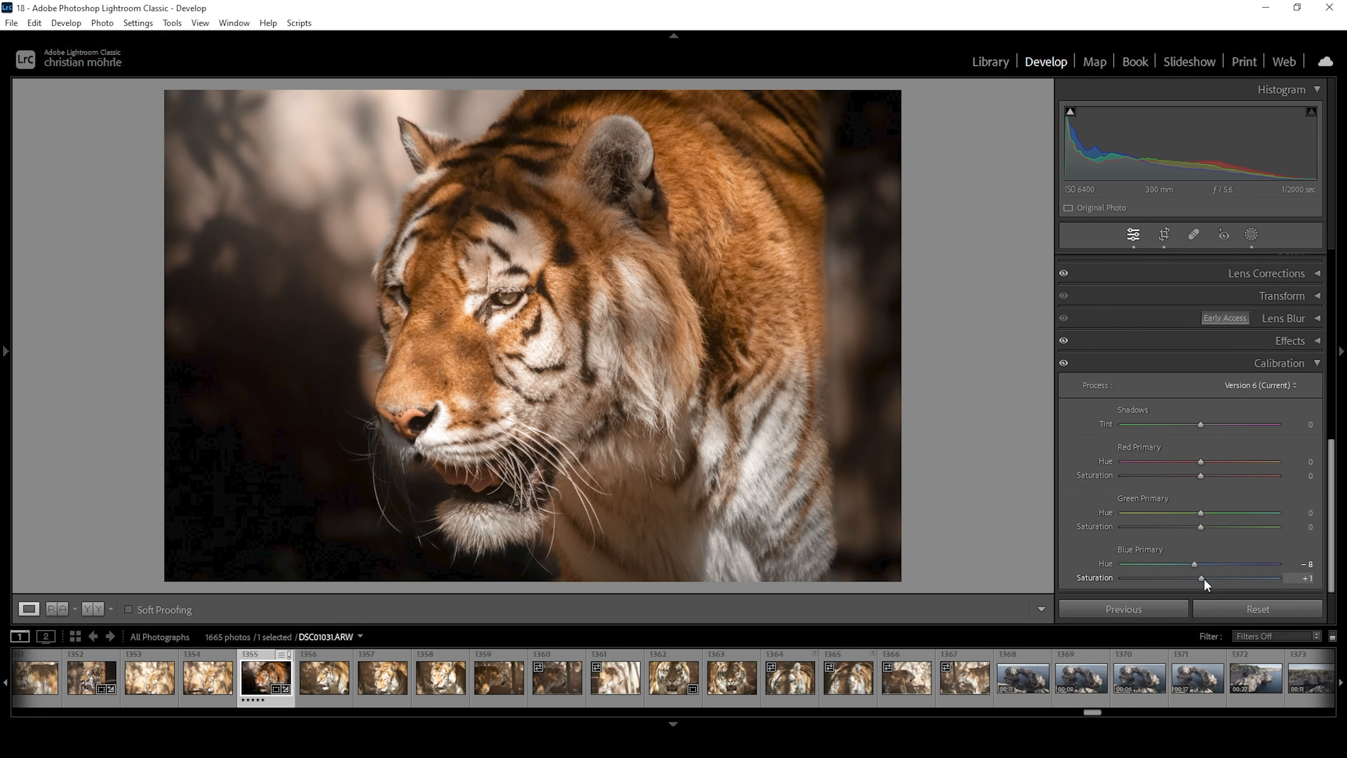
left_click(1209, 578)
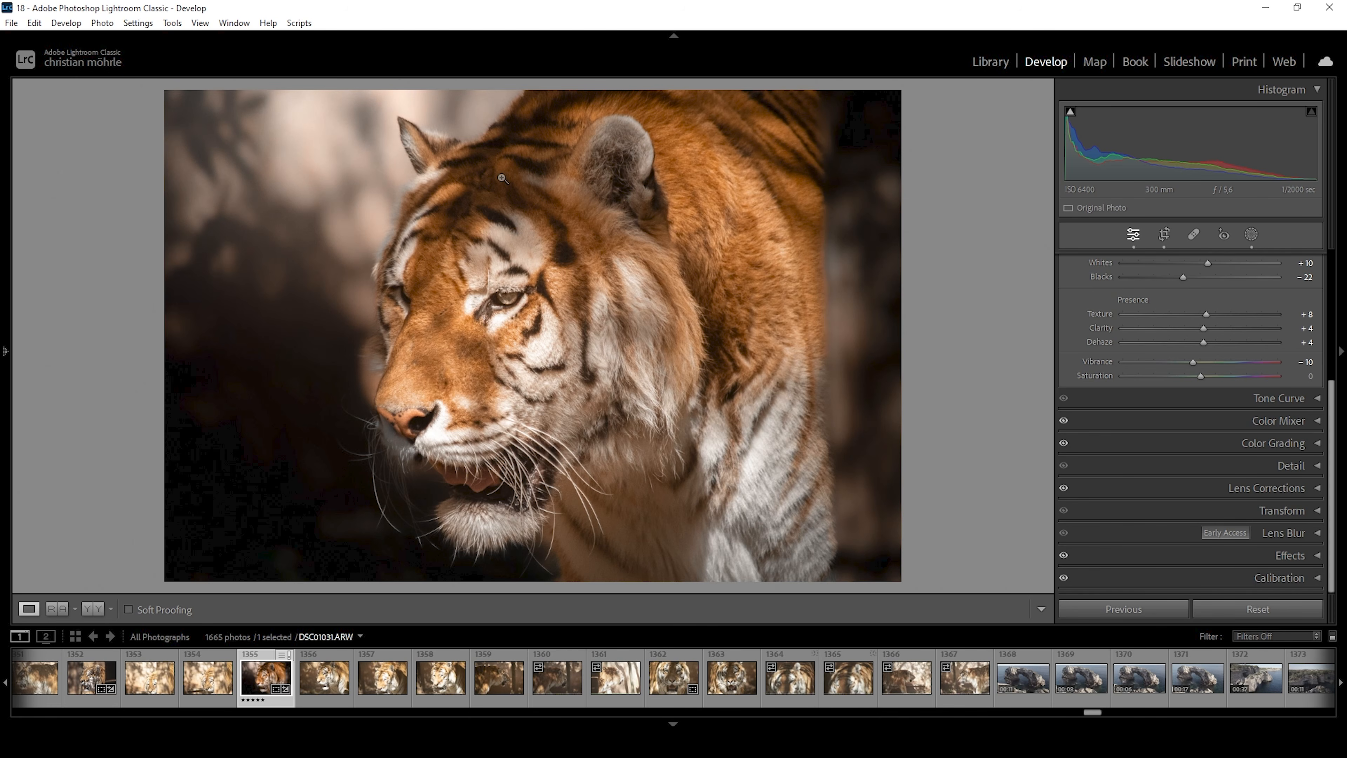
Step: Examine the noise in the tiger's fur and the blurred background at high magnification
left_click(377, 279)
left_click_drag(286, 350, 1034, 340)
left_click_drag(391, 293, 1085, 335)
left_click_drag(361, 266, 670, 292)
left_click(593, 334)
left_click(383, 244)
left_click_drag(383, 244, 481, 206)
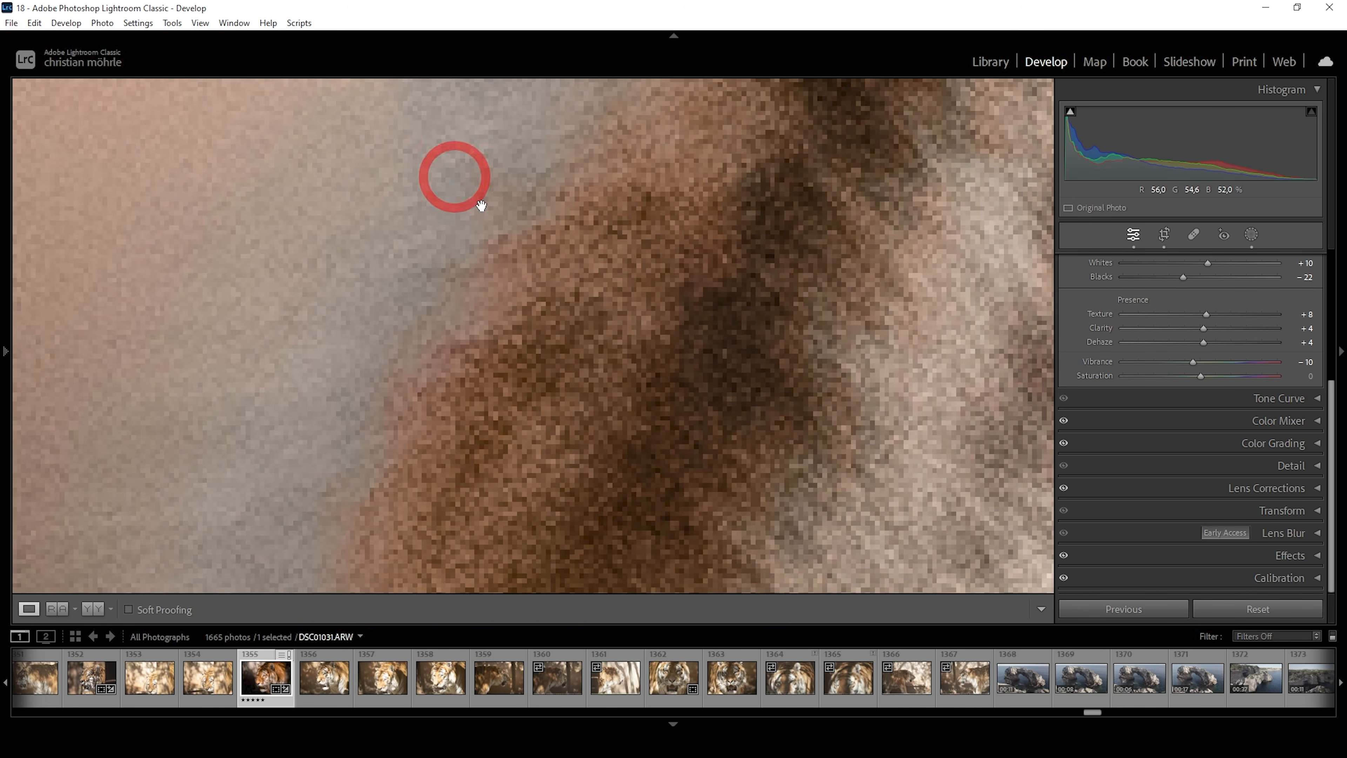
left_click(650, 300)
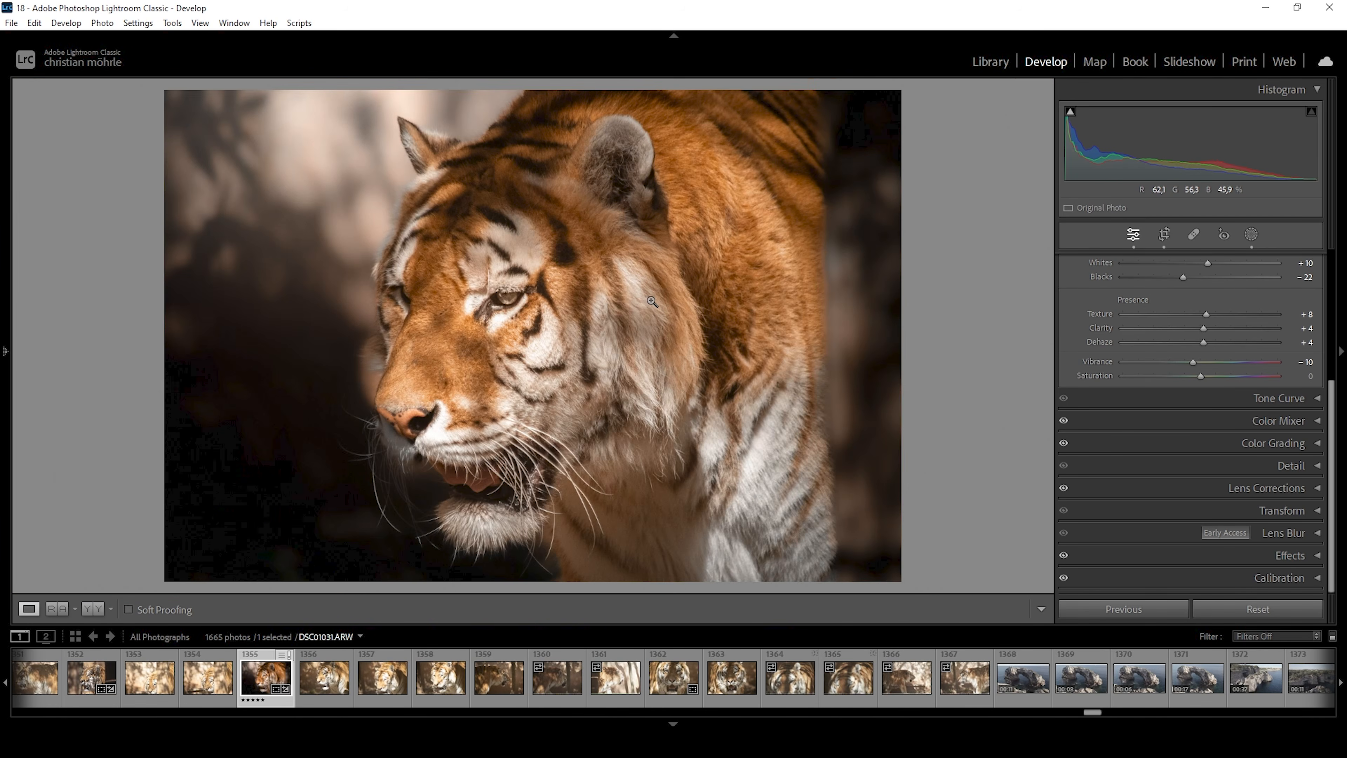
Step: Apply AI Denoise at Amount 61 as a stacked new DNG and inspect the fur in the enhanced photo
left_click(1241, 465)
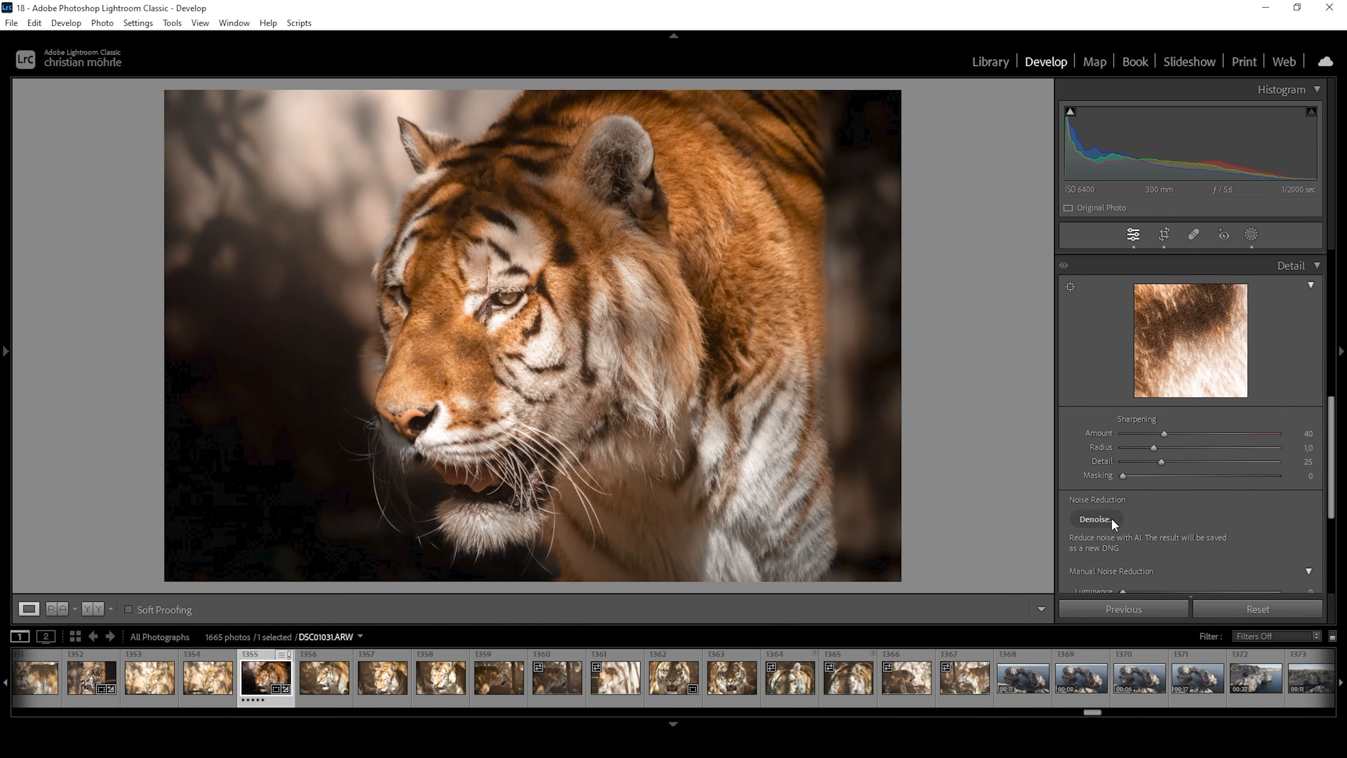
left_click(1100, 518)
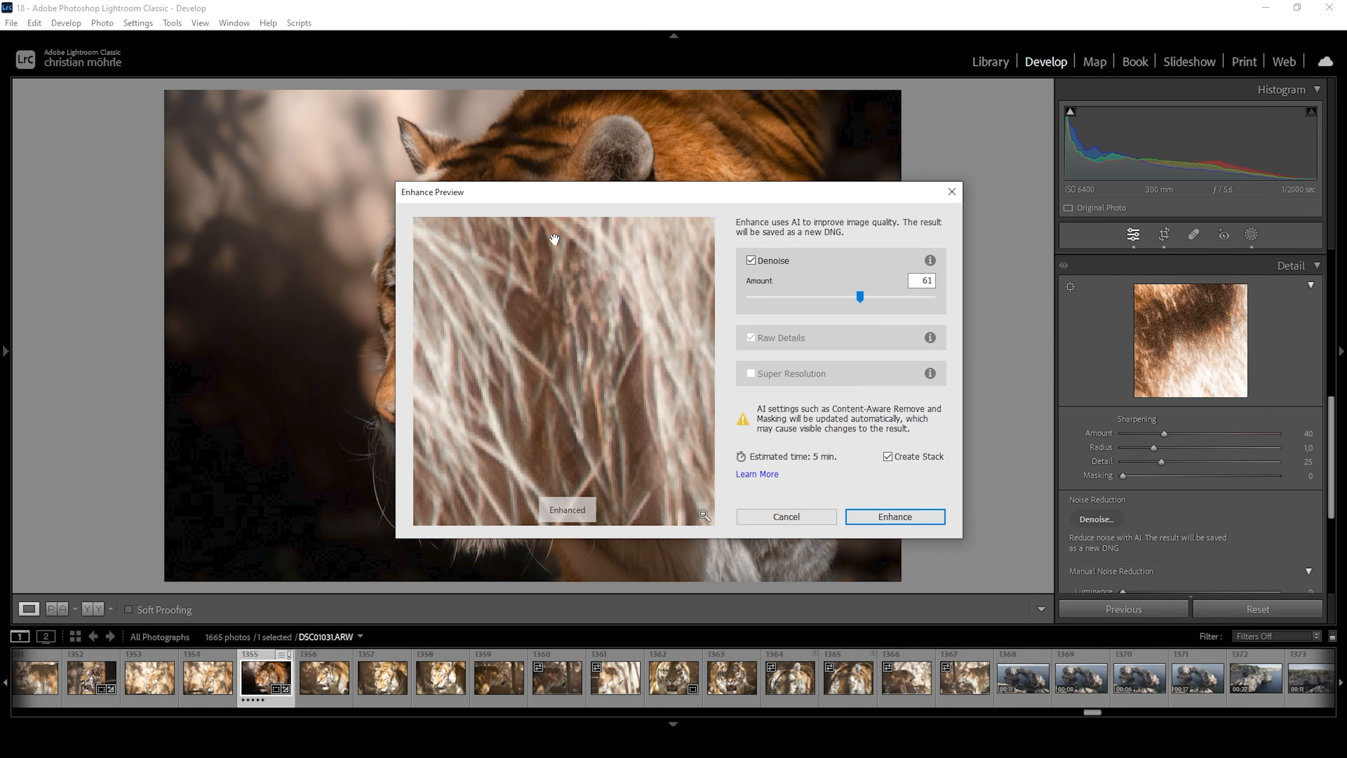
left_click(506, 360)
left_click(881, 518)
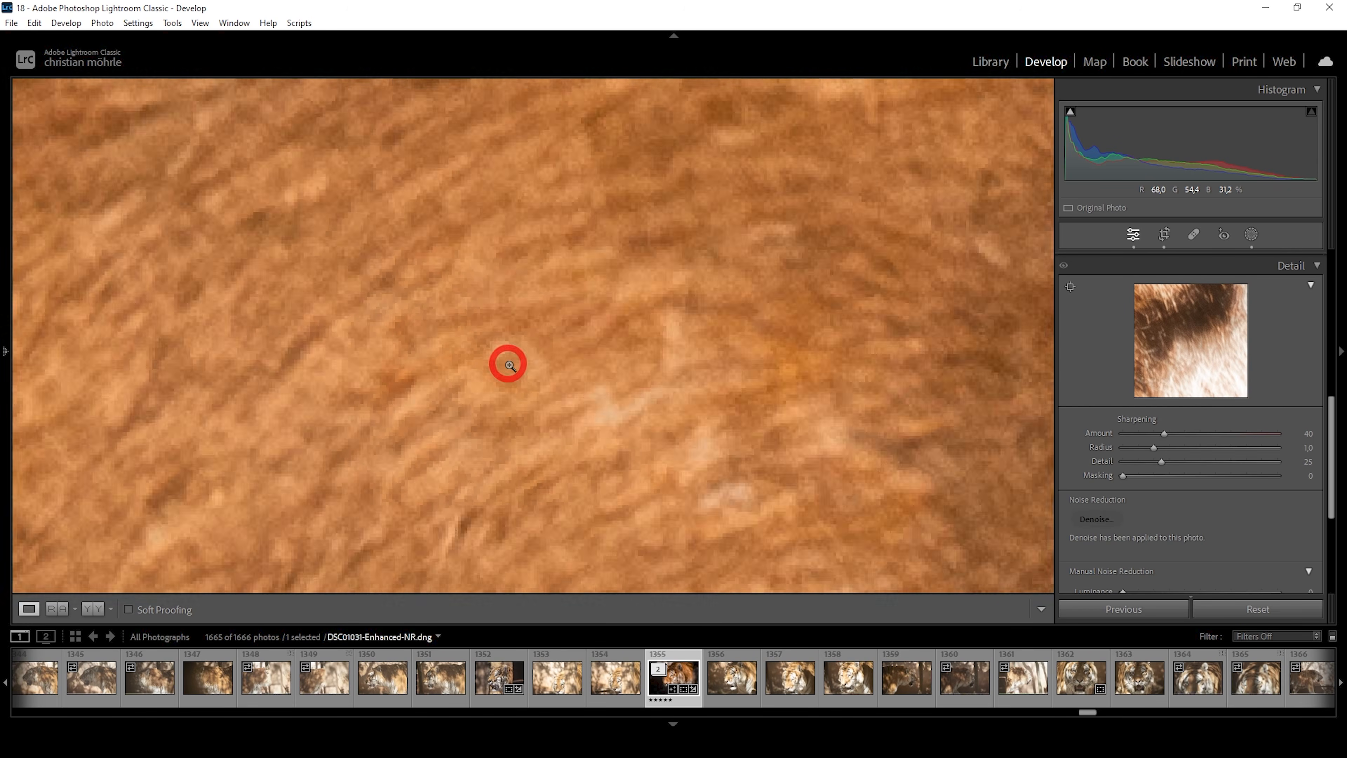
left_click(507, 364)
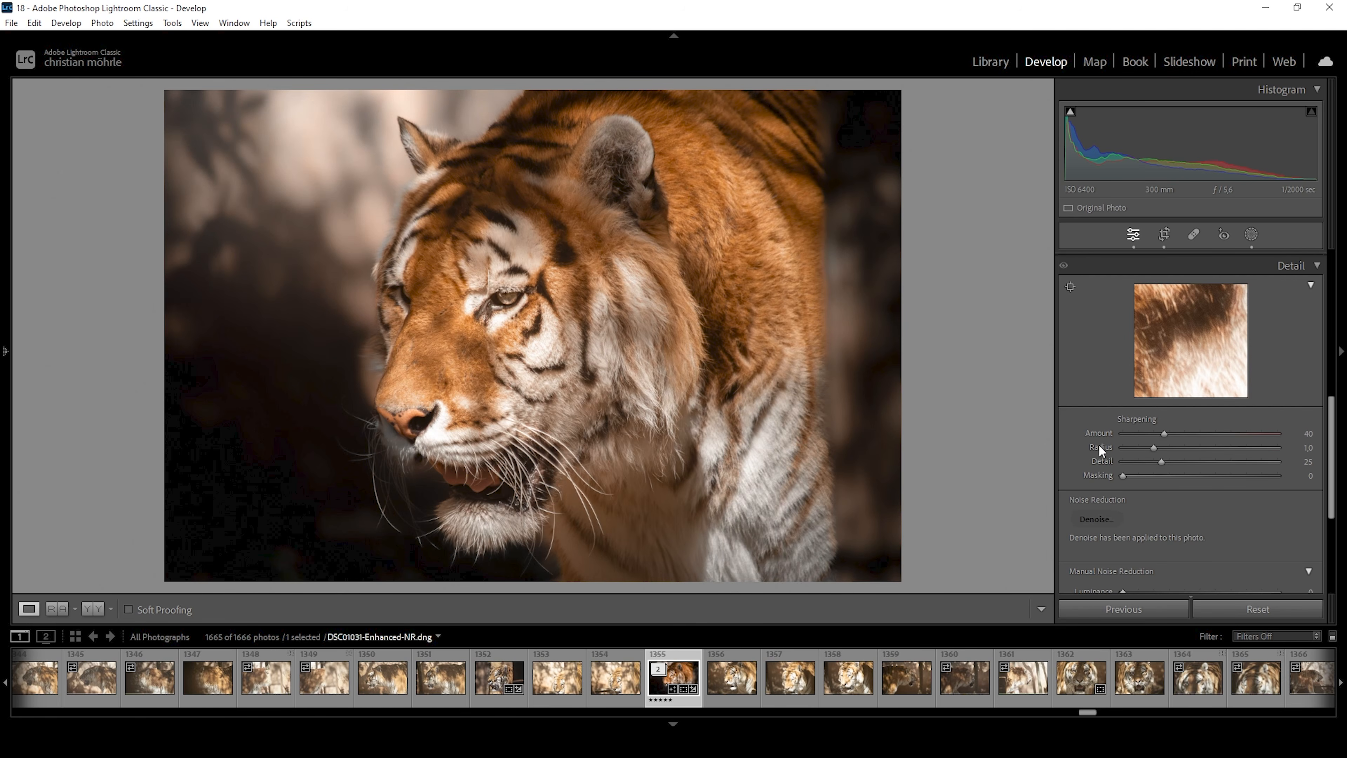
Step: Sharpen the enhanced photo with Amount 81, Radius 0.5, Detail 100 and Masking 85
left_click_drag(1153, 447, 1065, 446)
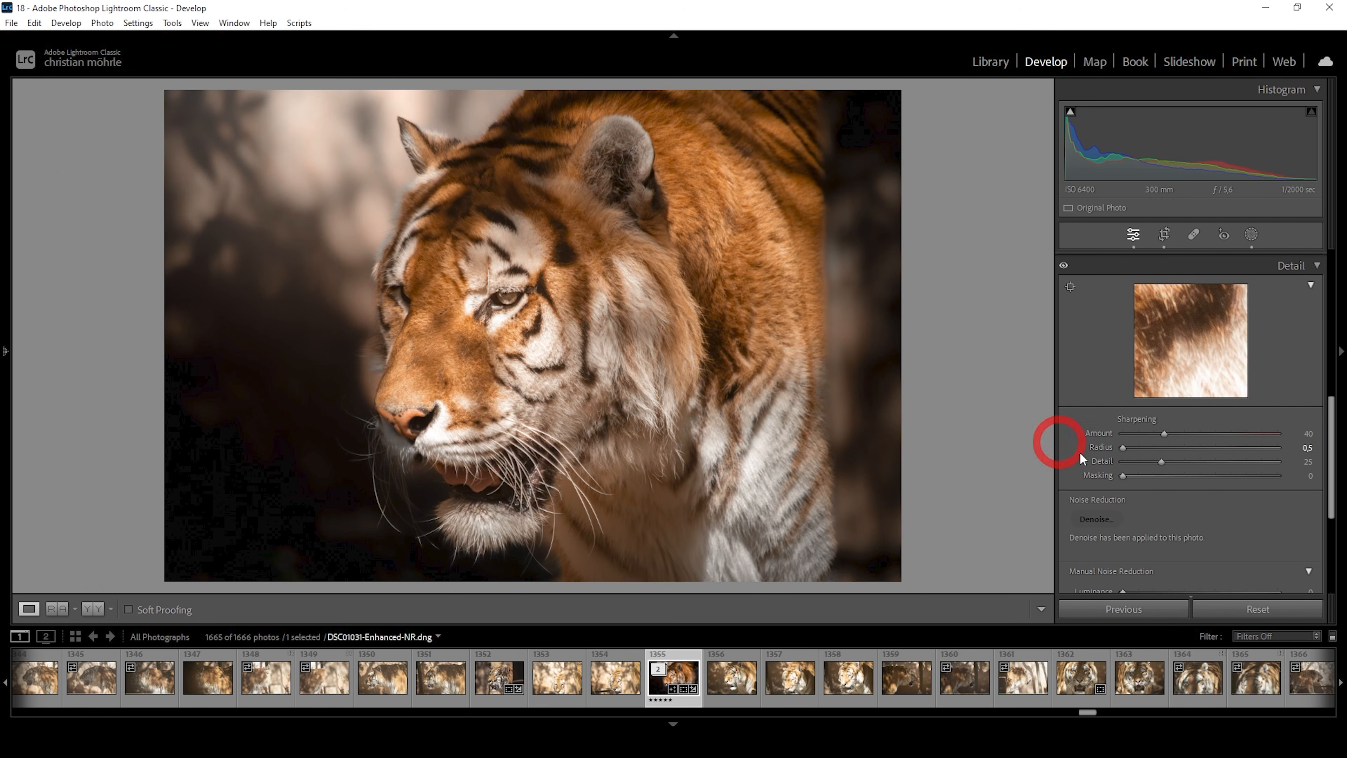
left_click_drag(1164, 461, 1305, 462)
left_click_drag(1123, 476, 1259, 482)
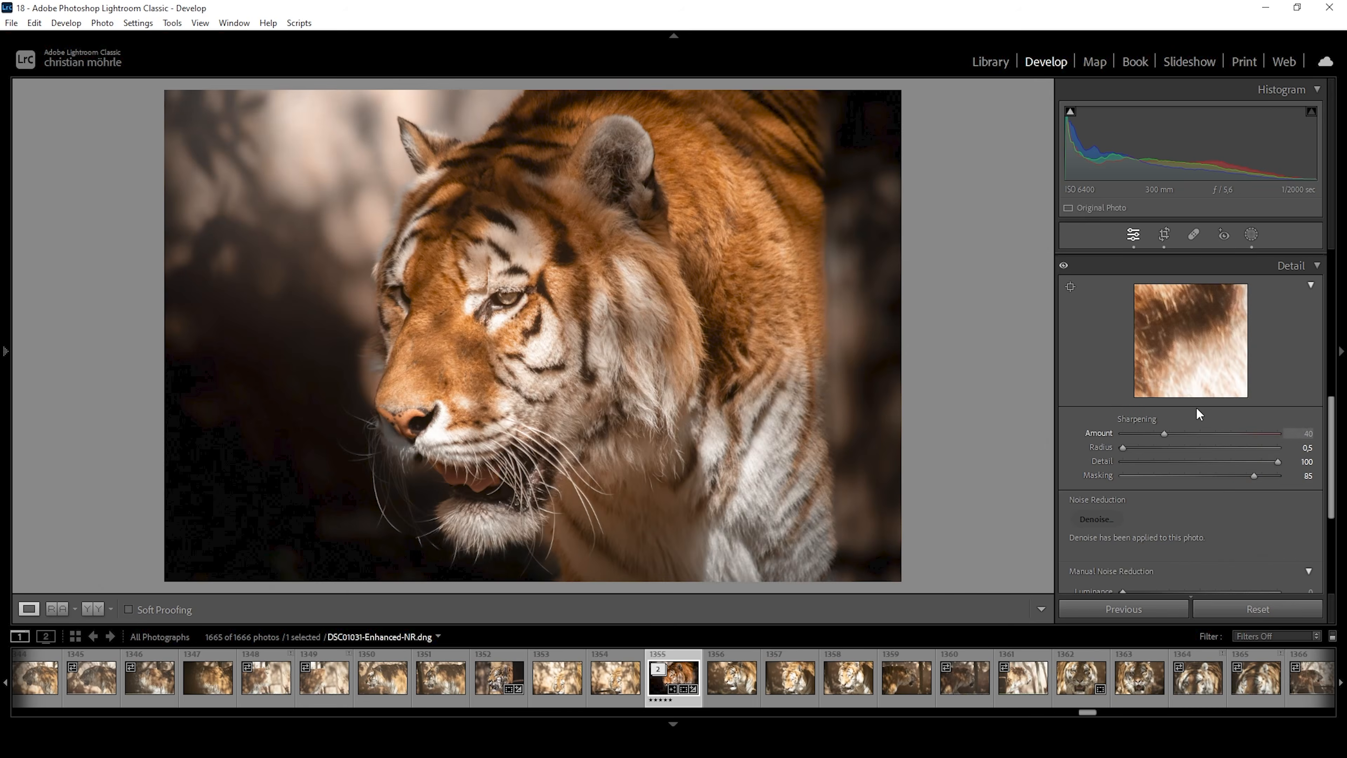
left_click_drag(1164, 433, 1205, 435)
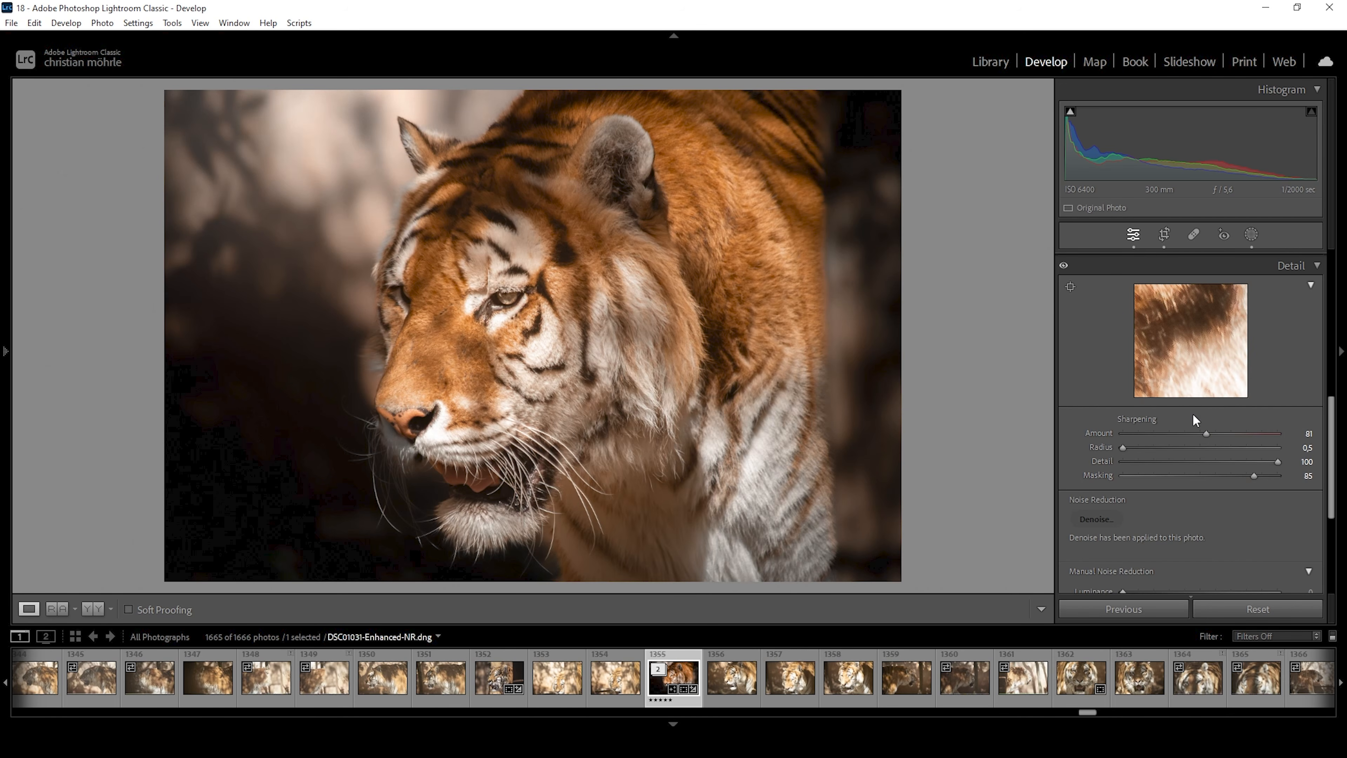